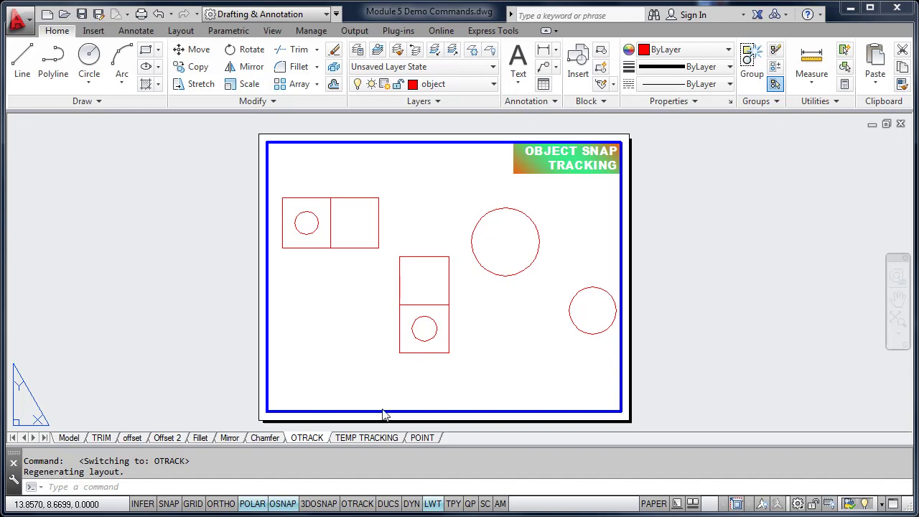
Add Quadrant to the running object snaps from the OSNAP status-bar menu.
right_click(284, 505)
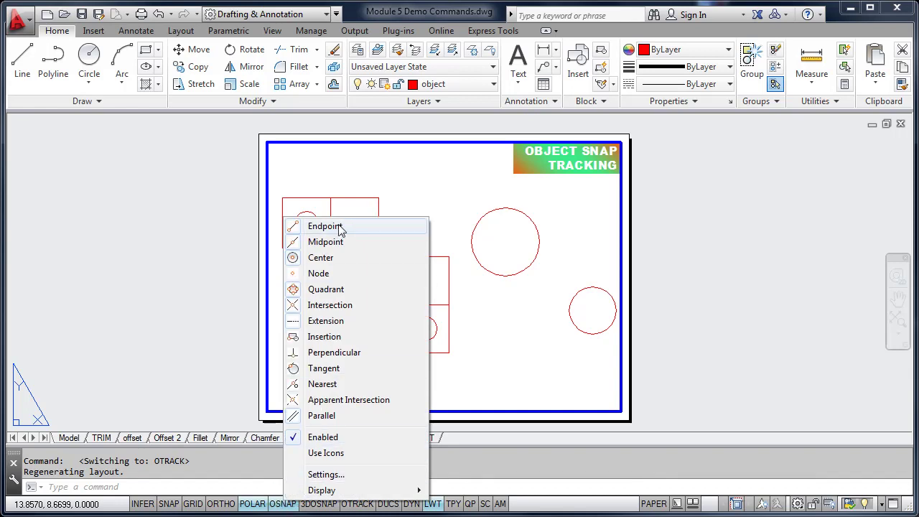
left_click(341, 290)
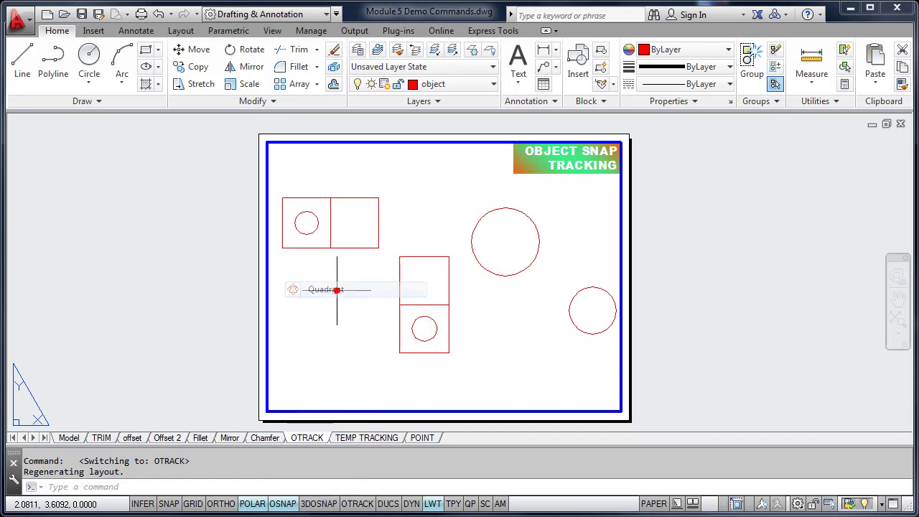
Turn on OTRACK object snap tracking and zoom in on the left views.
right_click(275, 510)
left_click(325, 293)
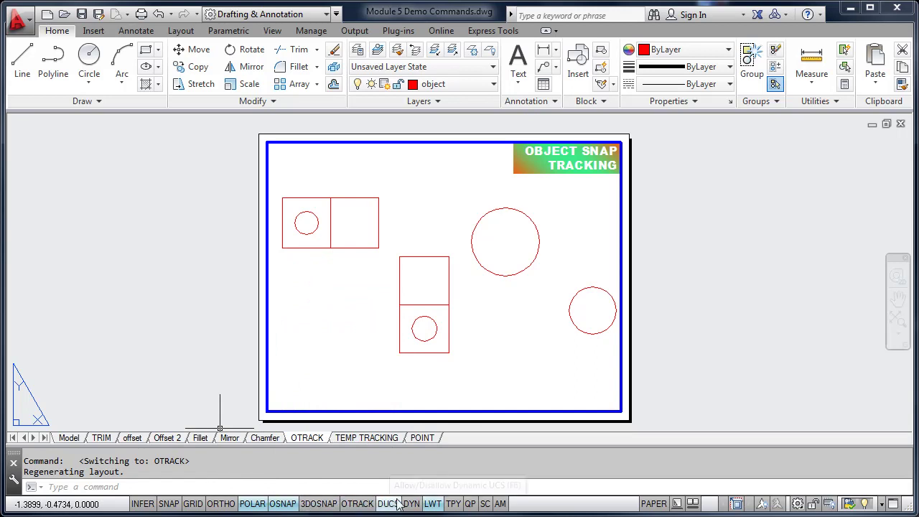
left_click(357, 505)
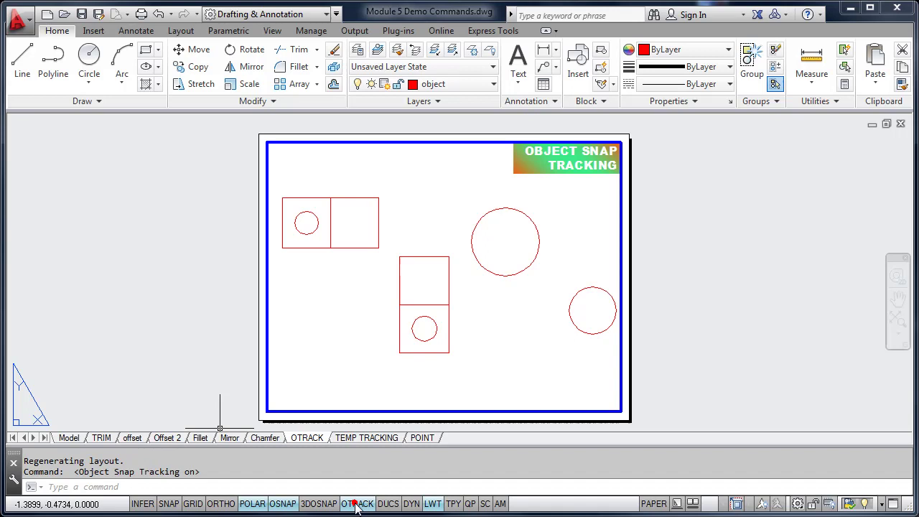
scroll(333, 283, "up", 2)
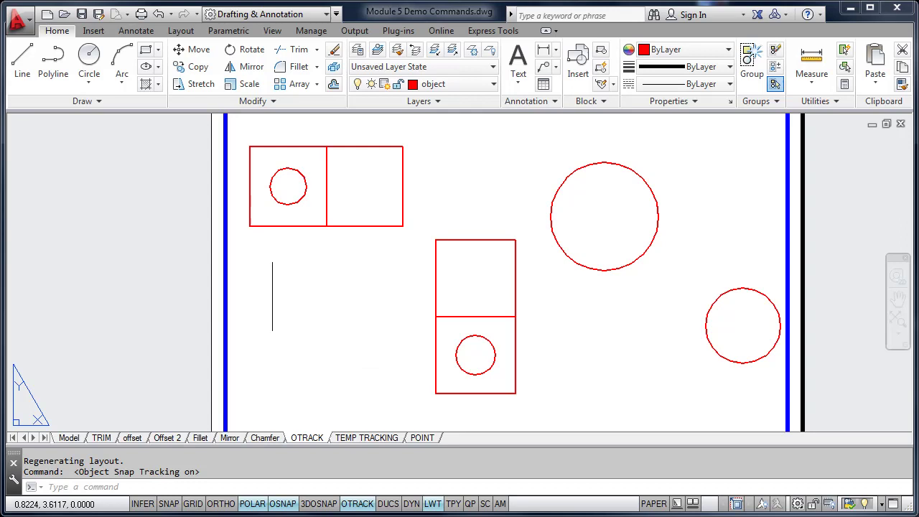
Draw the closed six-edge L-shaped front view below the left rectangle, aligning corners by tracking.
left_click(22, 63)
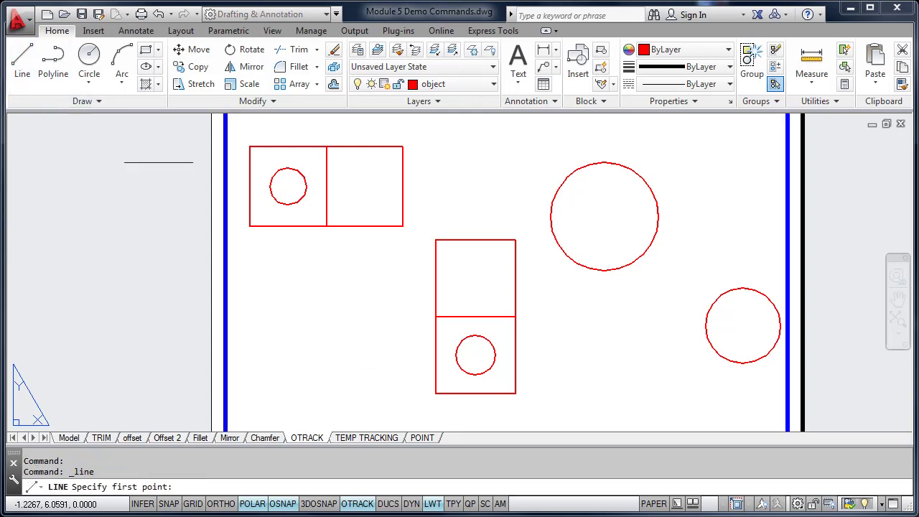
left_click(250, 240)
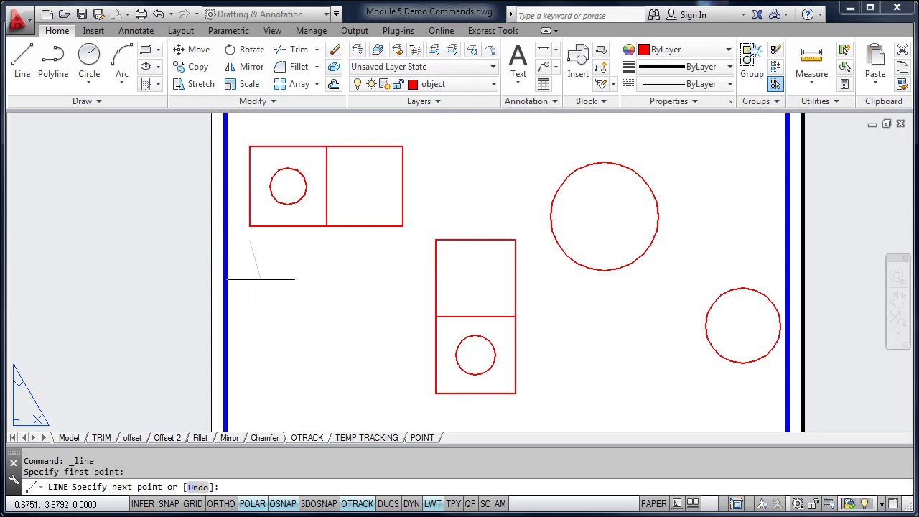
left_click(249, 394)
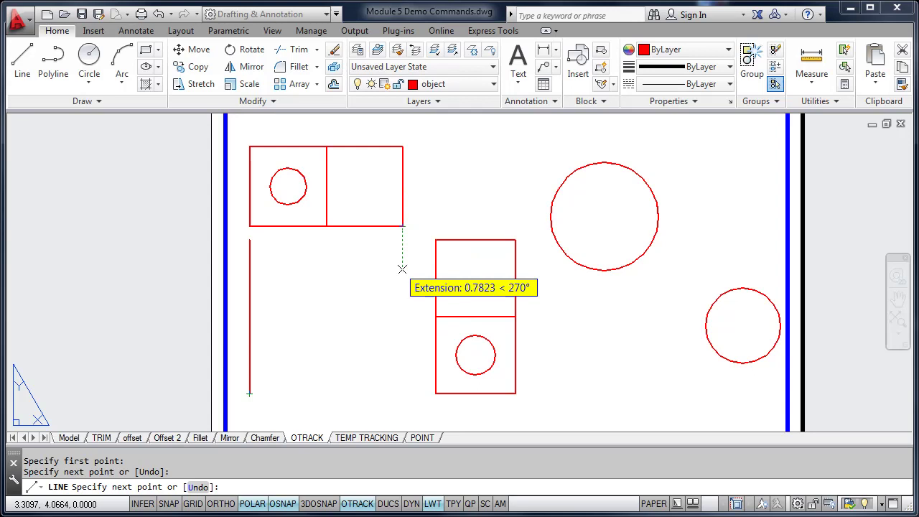
left_click(403, 393)
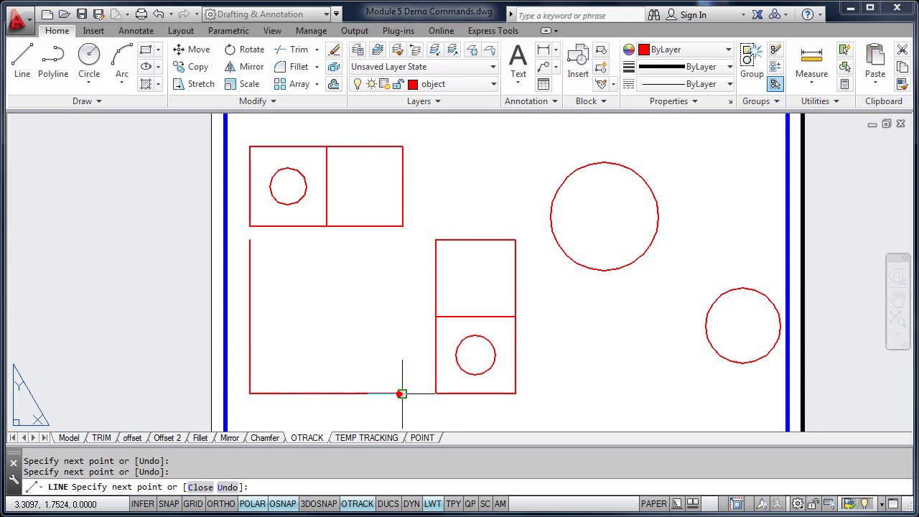
left_click(402, 316)
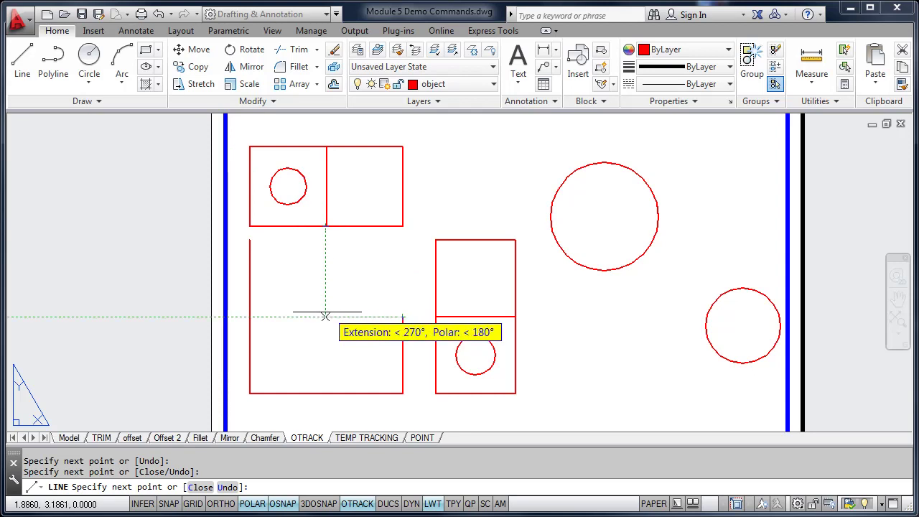
left_click(326, 317)
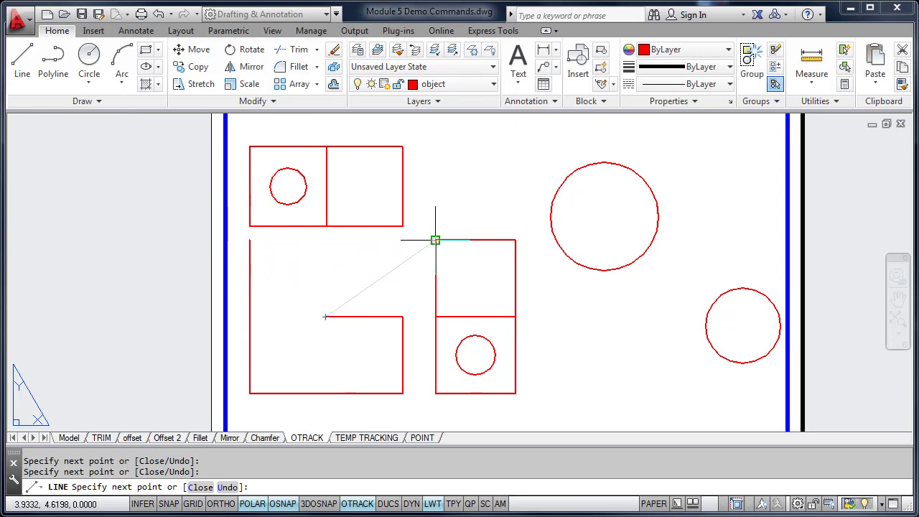
left_click(325, 239)
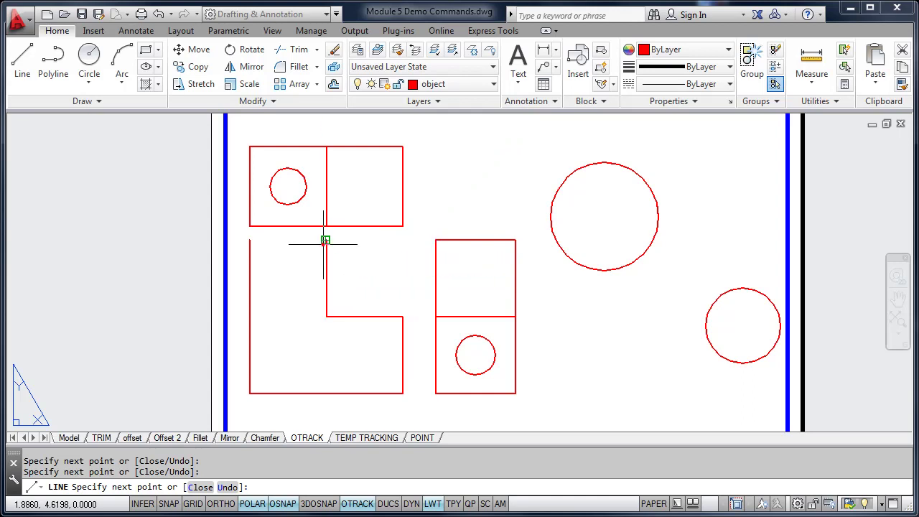
left_click(247, 240)
key("Return")
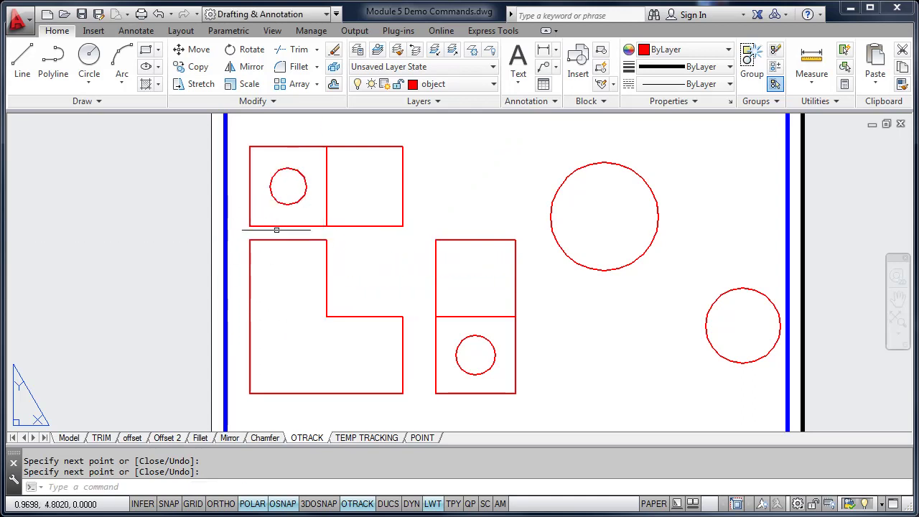
Make the hidden layer current and draw two vertical hidden lines below the small circle's sides.
left_click(453, 84)
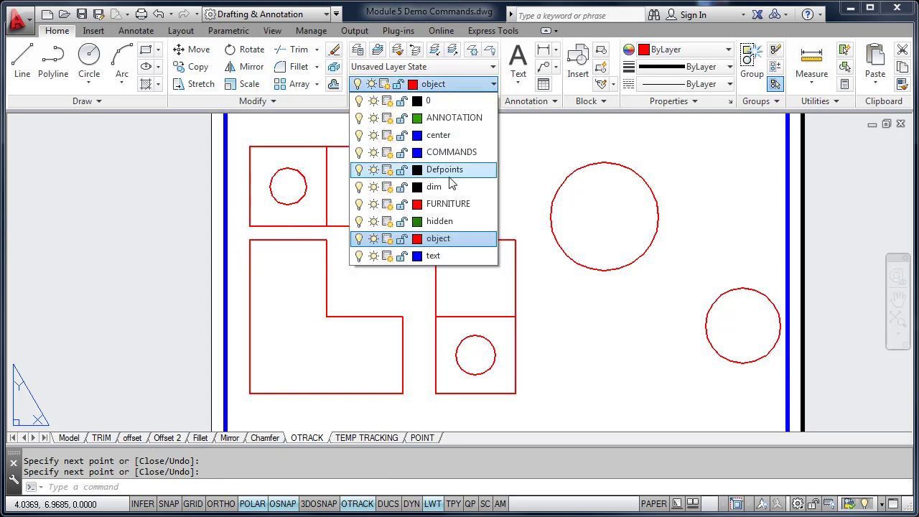
left_click(443, 221)
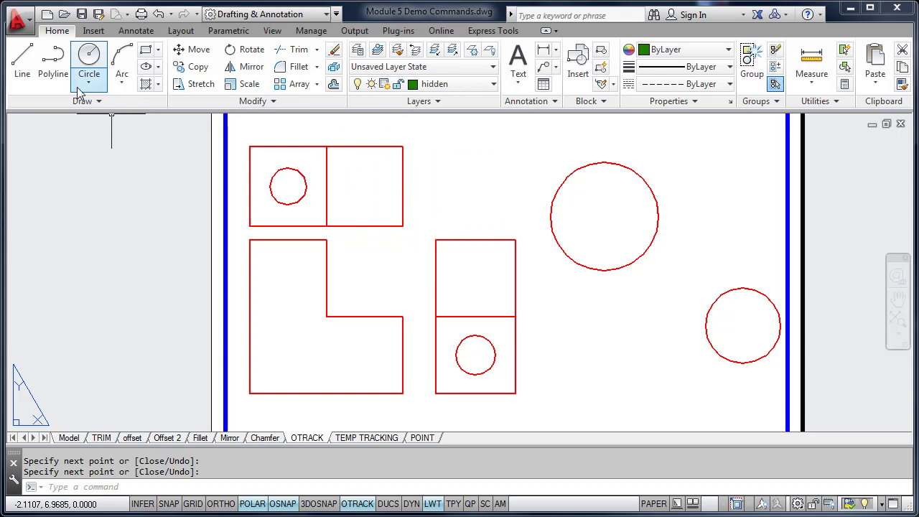
left_click(23, 59)
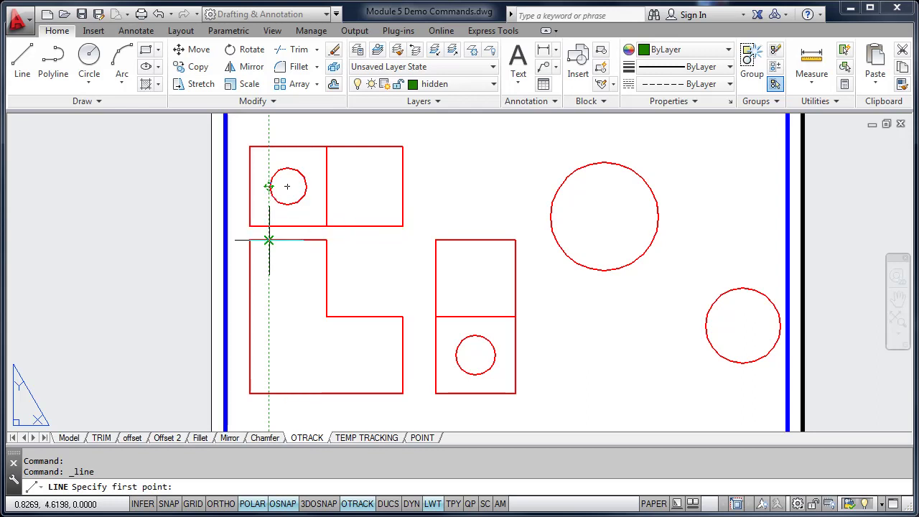
left_click(269, 240)
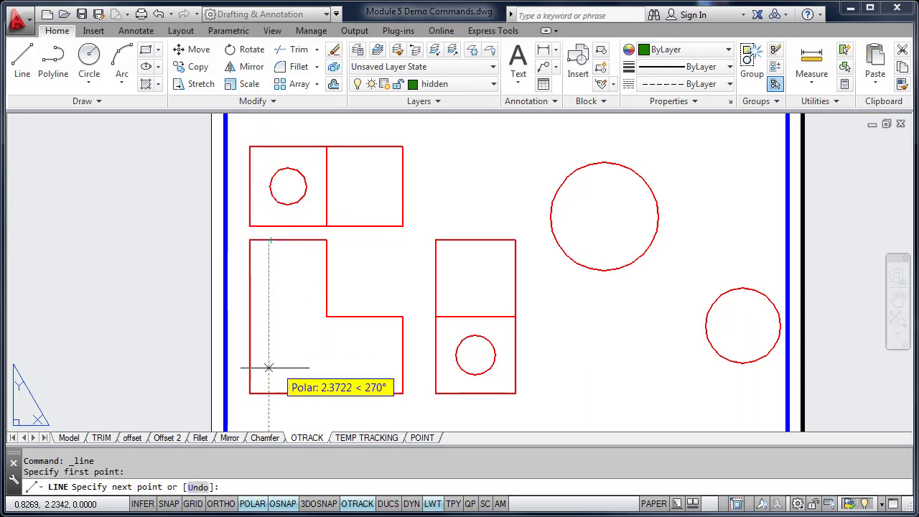
left_click(268, 394)
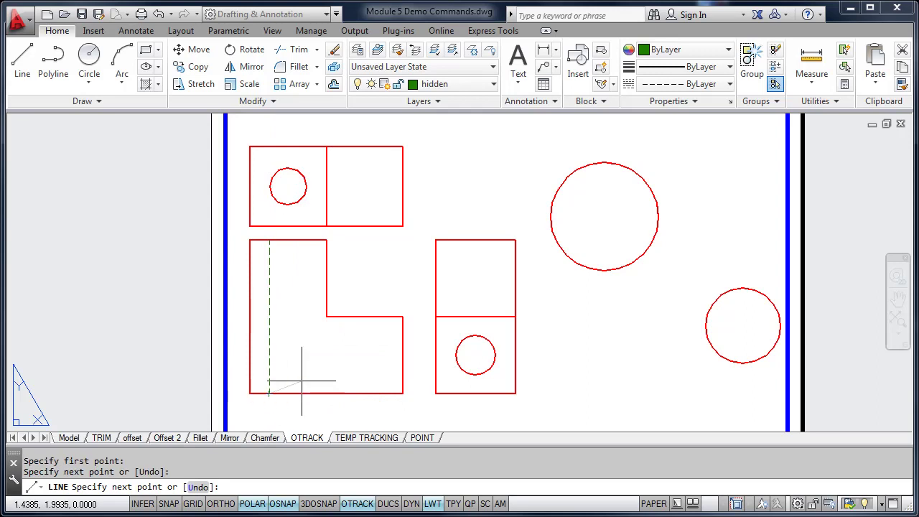
key("Return")
key("Return")
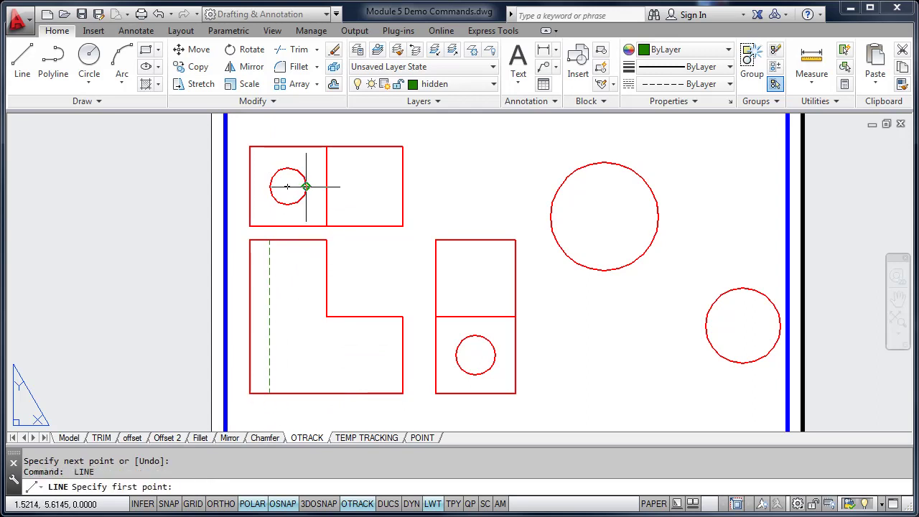
left_click(306, 240)
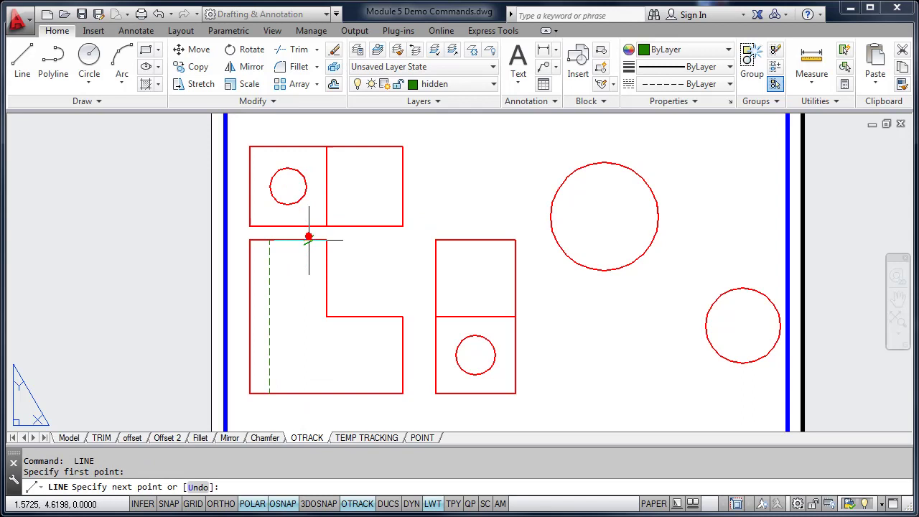
left_click(306, 394)
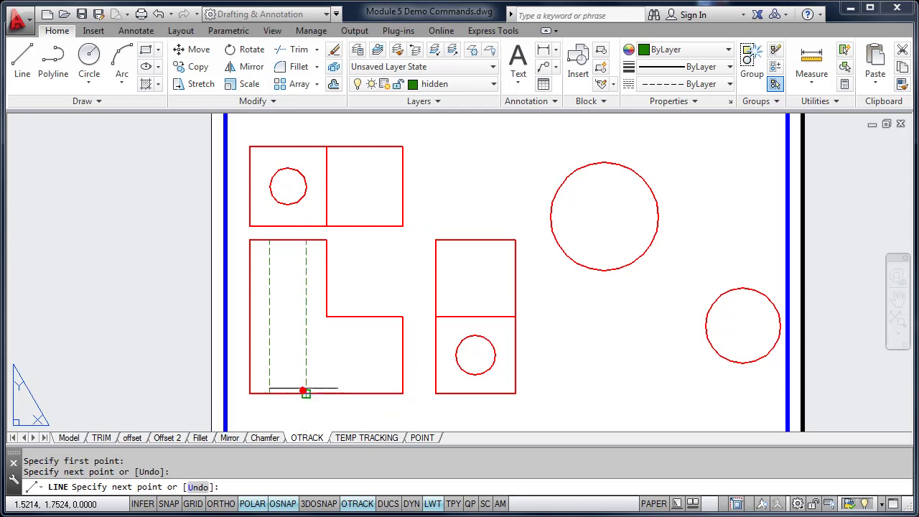
key("Return")
key("Return")
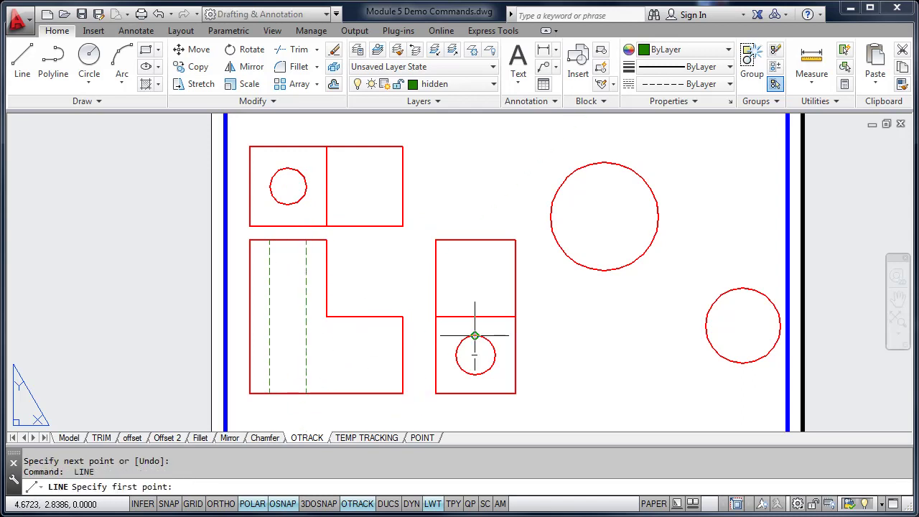
Draw two horizontal hidden lines edge to edge across the lower part of the L-shape.
left_click(403, 335)
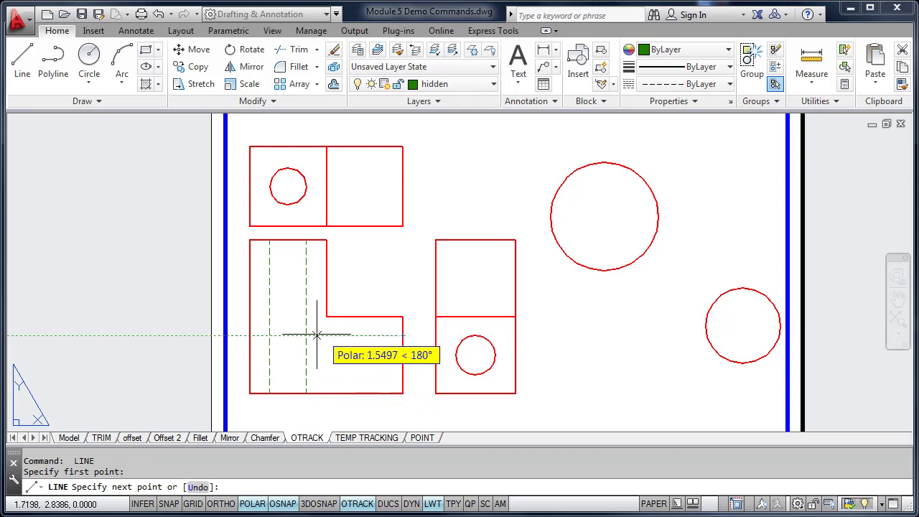
left_click(250, 335)
key("Return")
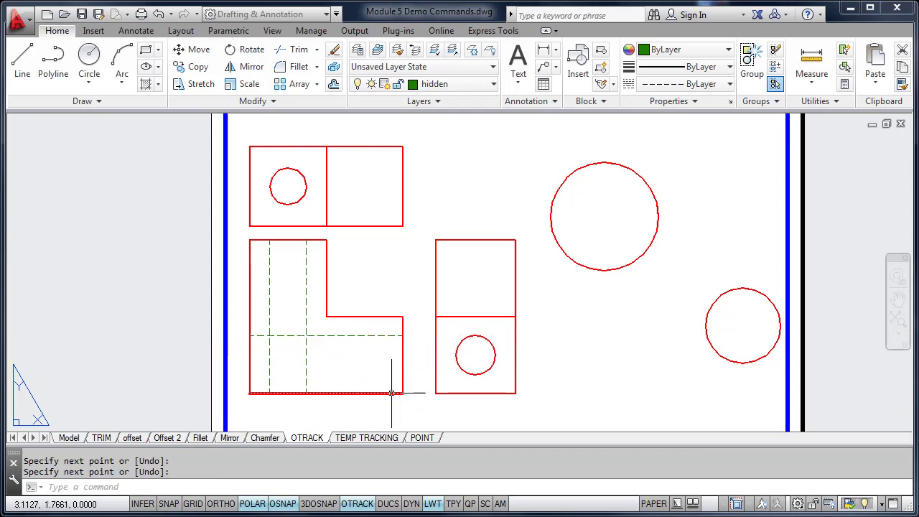
key("Return")
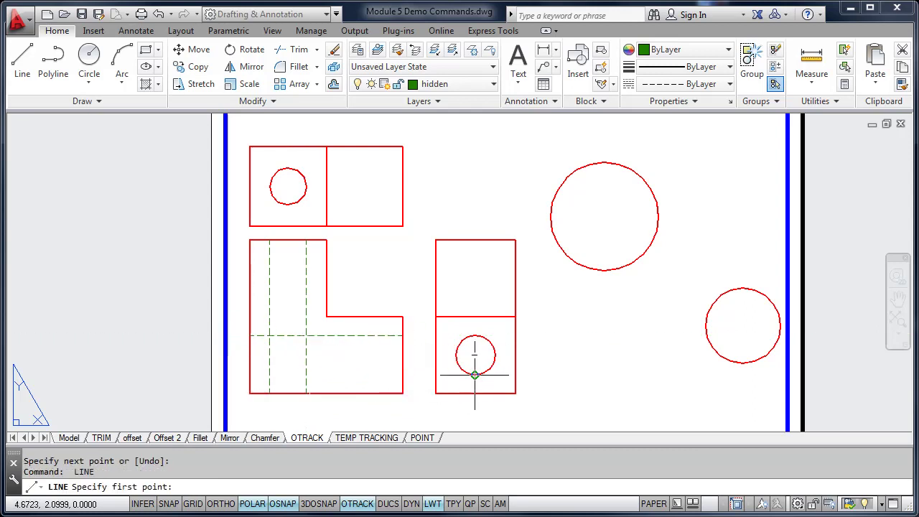
left_click(403, 375)
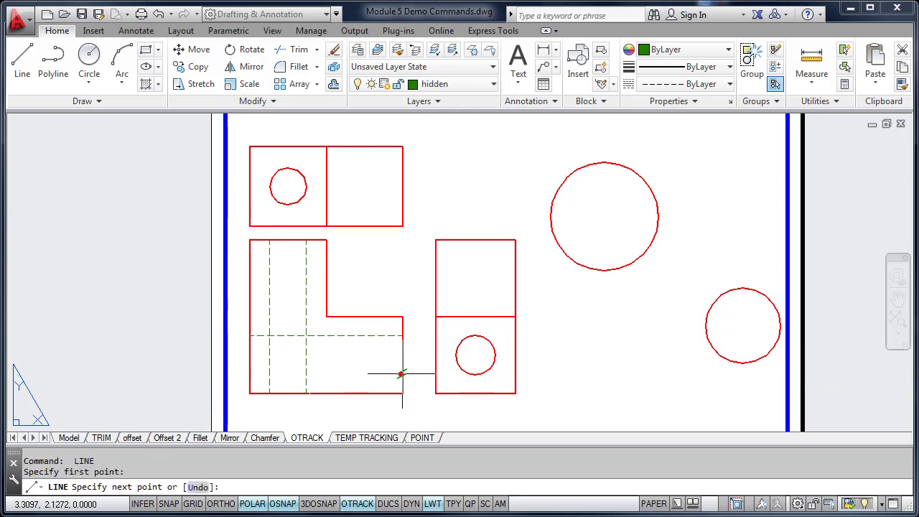
left_click(249, 375)
key("Return")
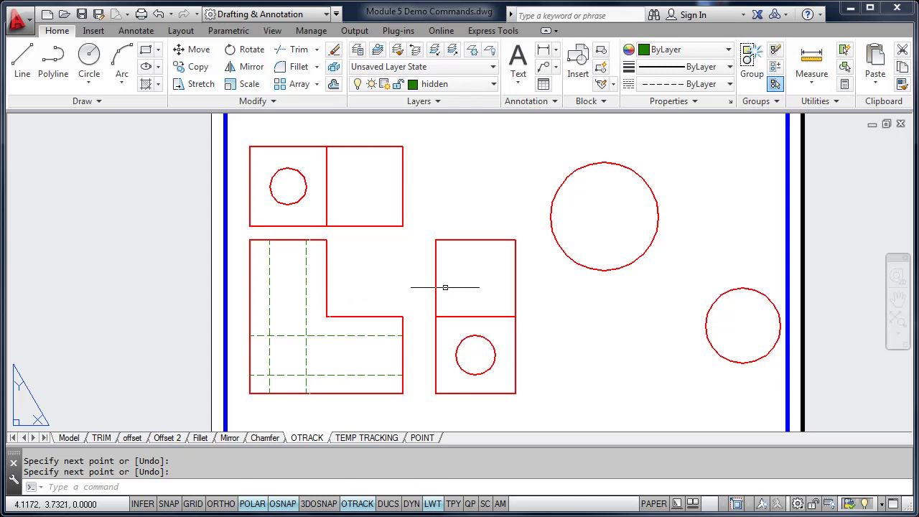
Draw a rectangle below the large circle, tracking both corners from the circles' quadrant points.
mouse_move(631, 280)
middle_mouse_down()
mouse_move(522, 288)
mouse_move(437, 271)
middle_mouse_up()
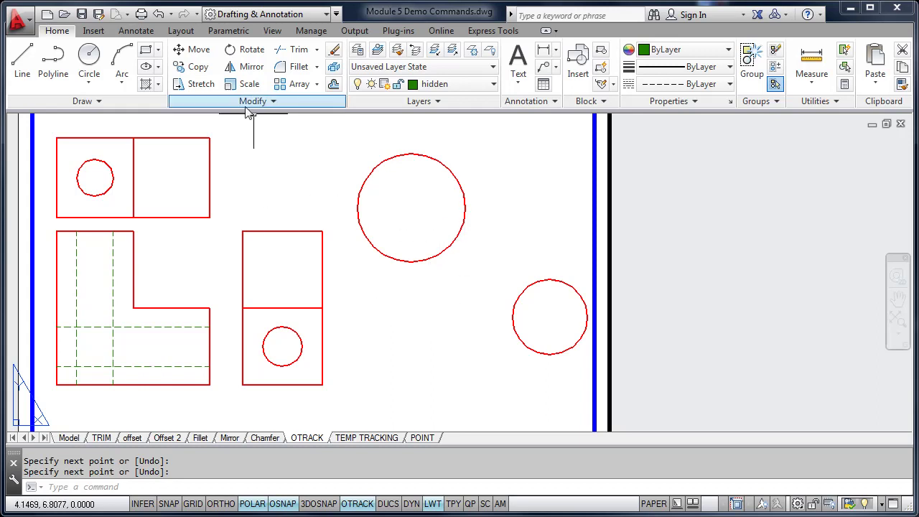
left_click(146, 49)
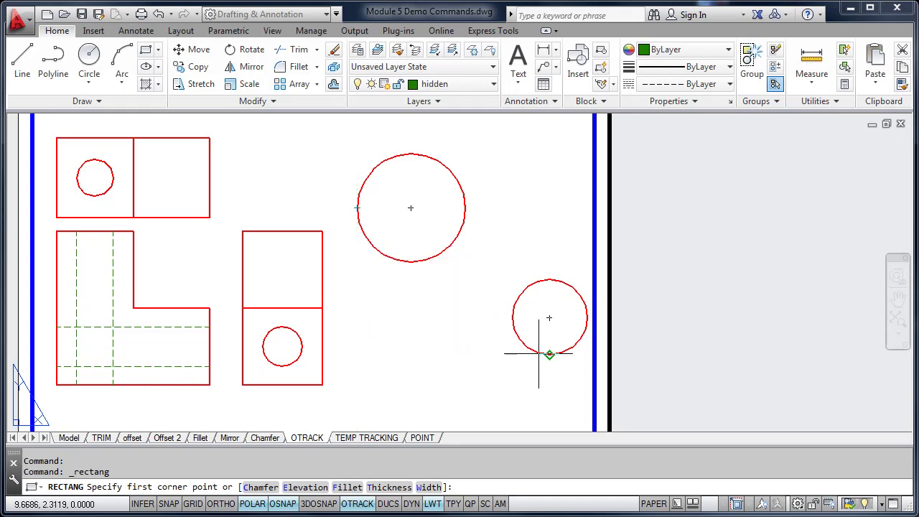
left_click(357, 354)
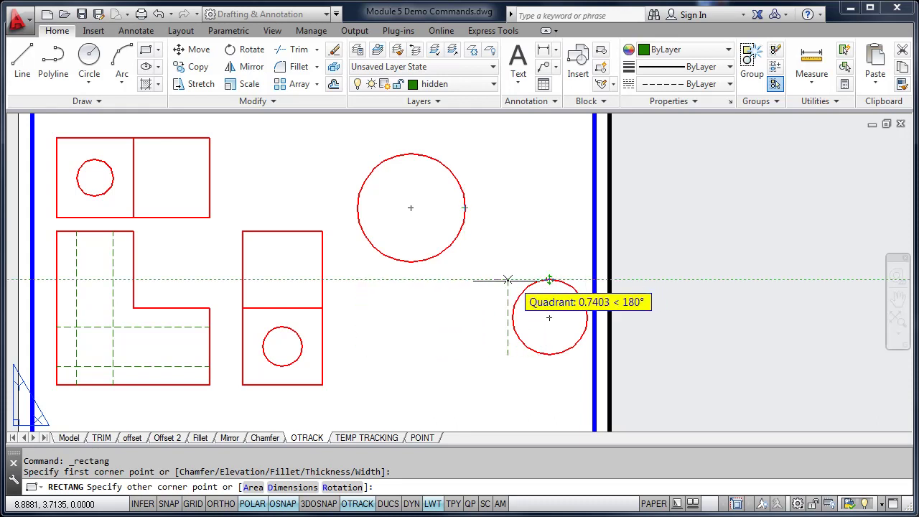
left_click(467, 280)
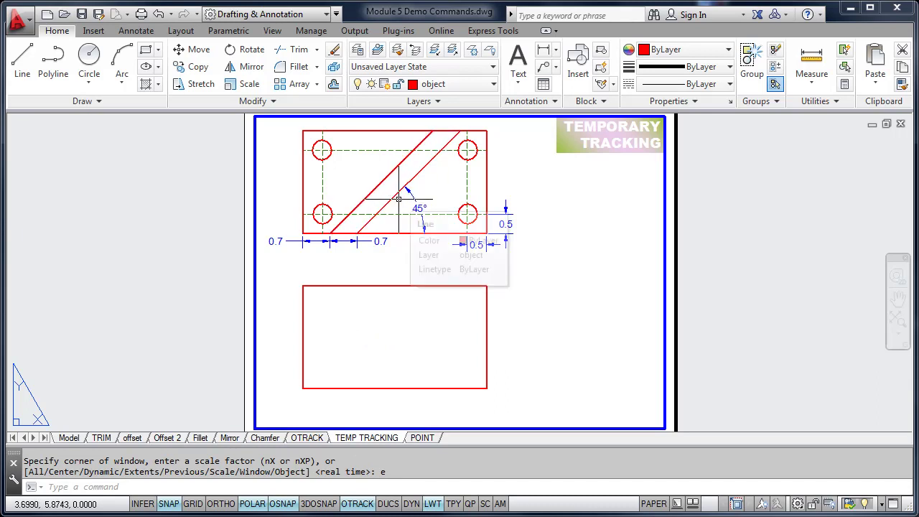
Zoom to inspect the reference plate's dimensions, then pan down to the blank rectangle.
scroll(327, 236, "up", 6)
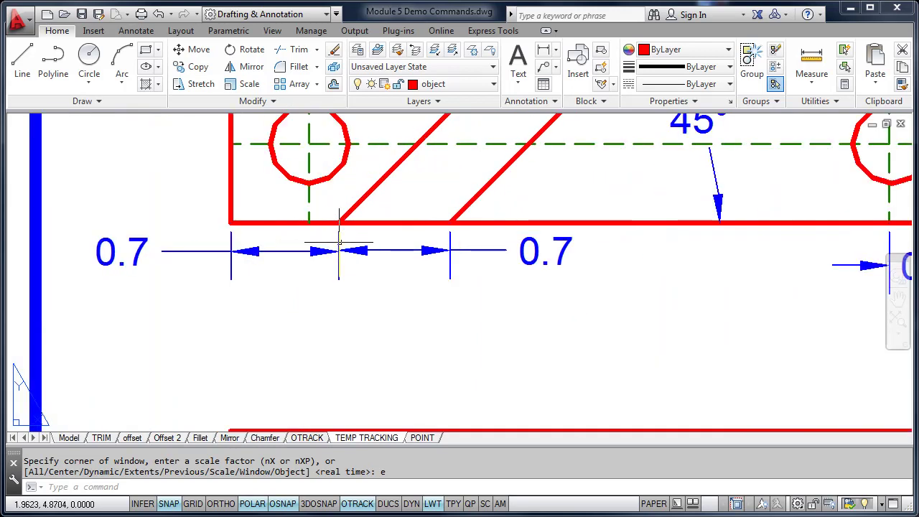
scroll(232, 233, "down", 4)
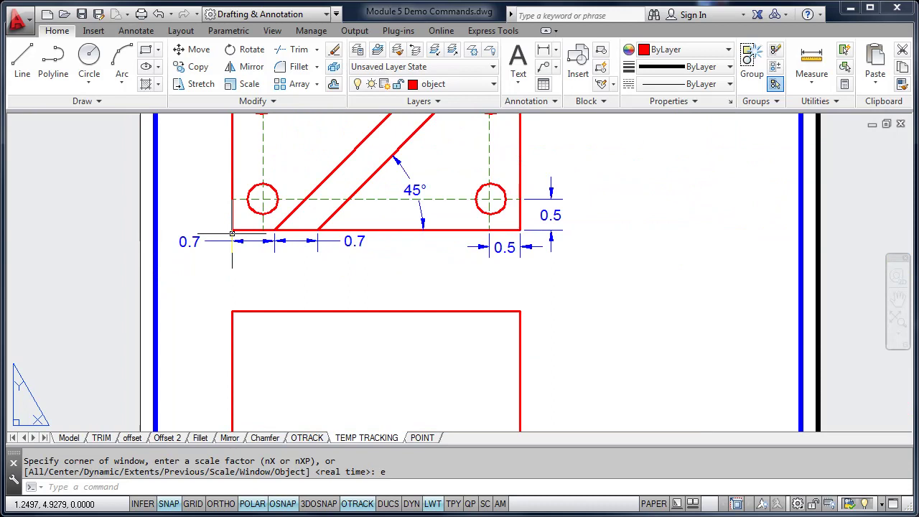
middle_click_drag(242, 263, 238, 202)
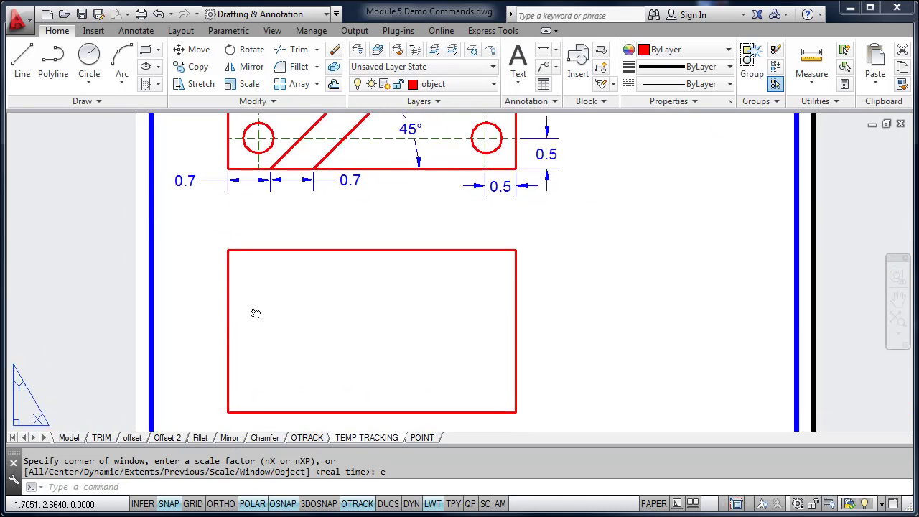
middle_click_drag(256, 313, 259, 276)
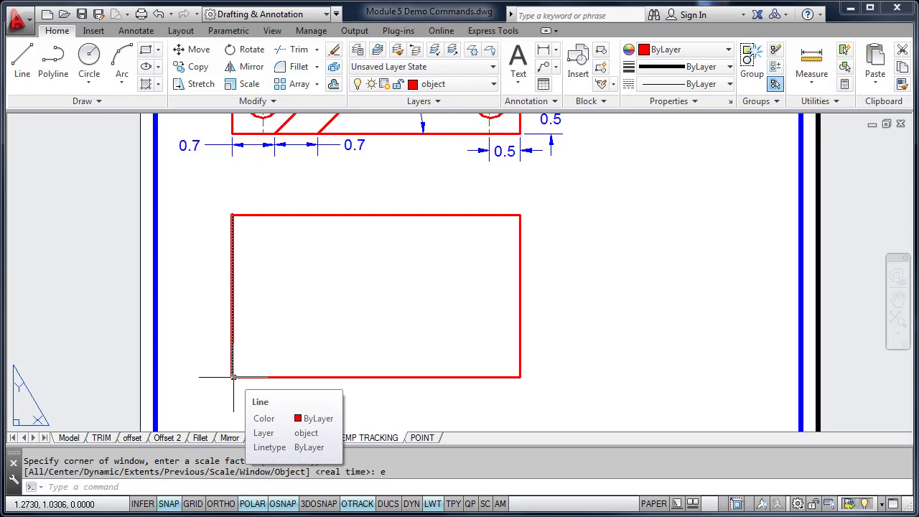
Set the snap type to PolarSnap with a 0.1 polar distance in Drafting Settings.
right_click(169, 505)
left_click(213, 477)
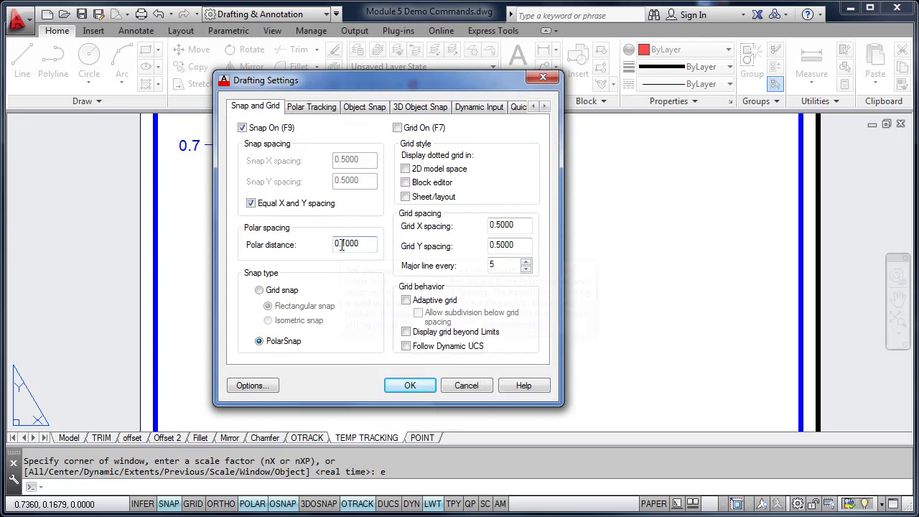
left_click(417, 388)
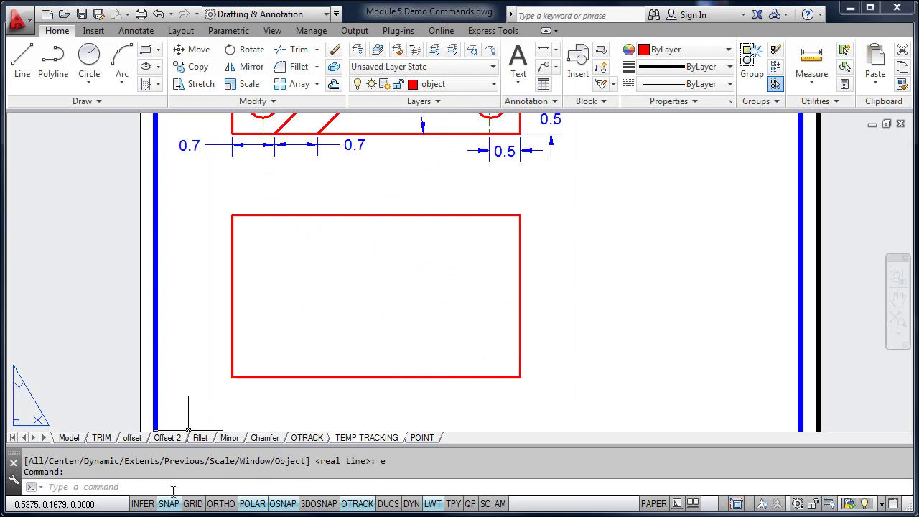
Draw two parallel 45° slot lines to the top edge, starting 0.7 from the corner, 0.5 apart.
left_click(23, 72)
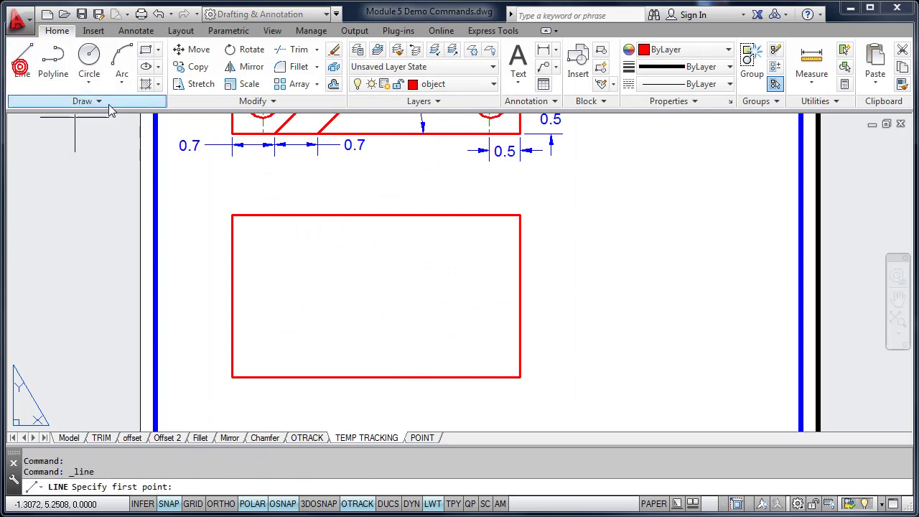
left_click(275, 377)
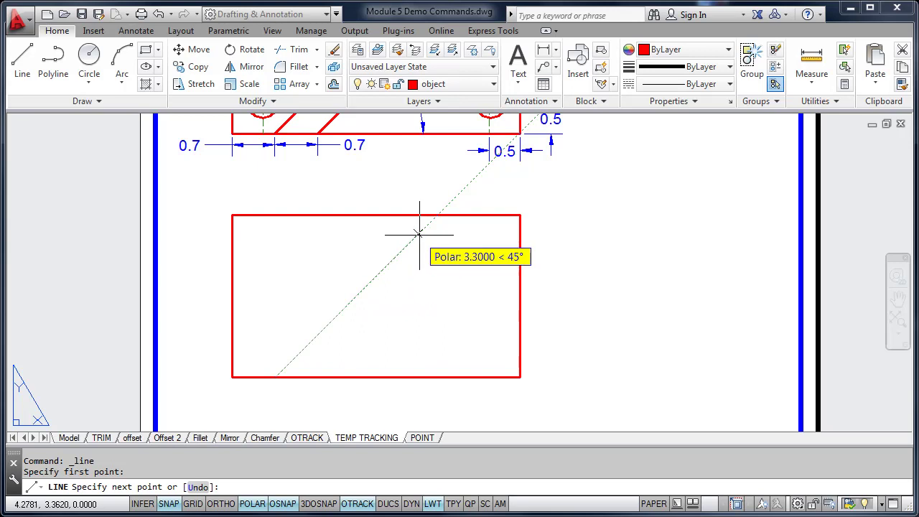
left_click(437, 215)
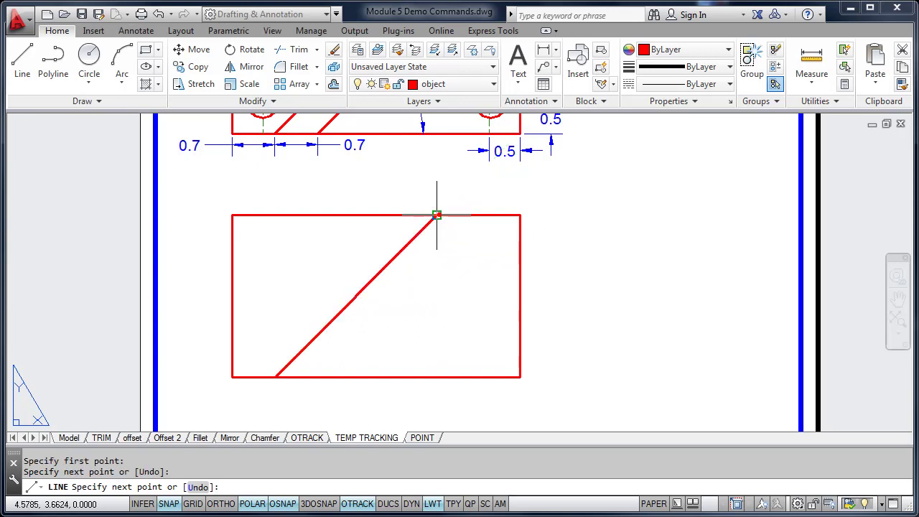
key("Return")
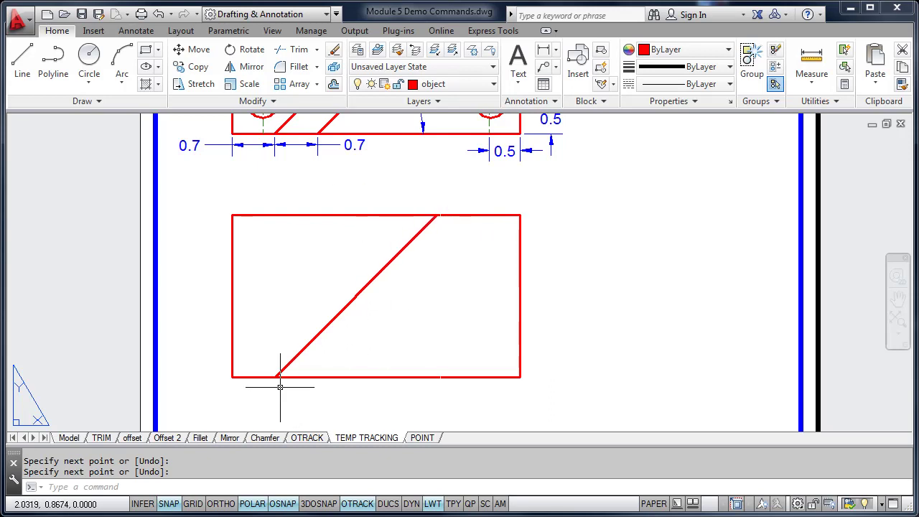
type("l")
key("Return")
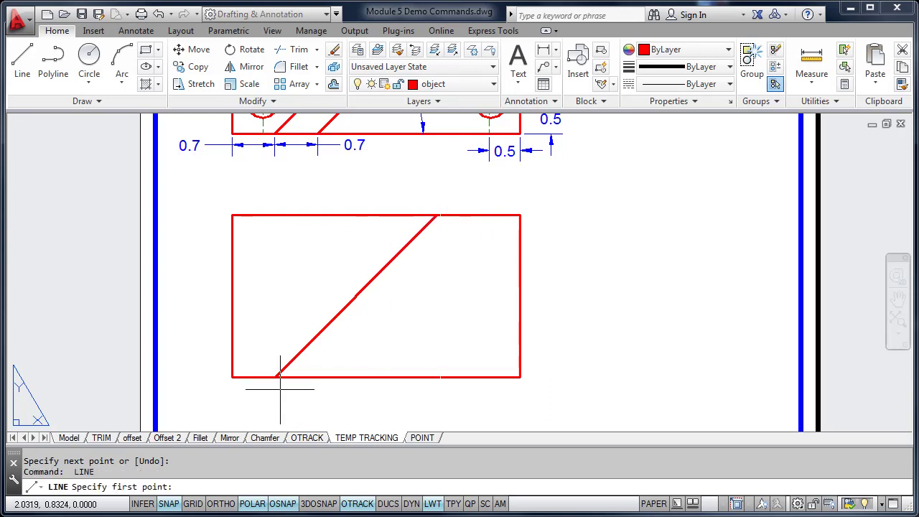
left_click(317, 377)
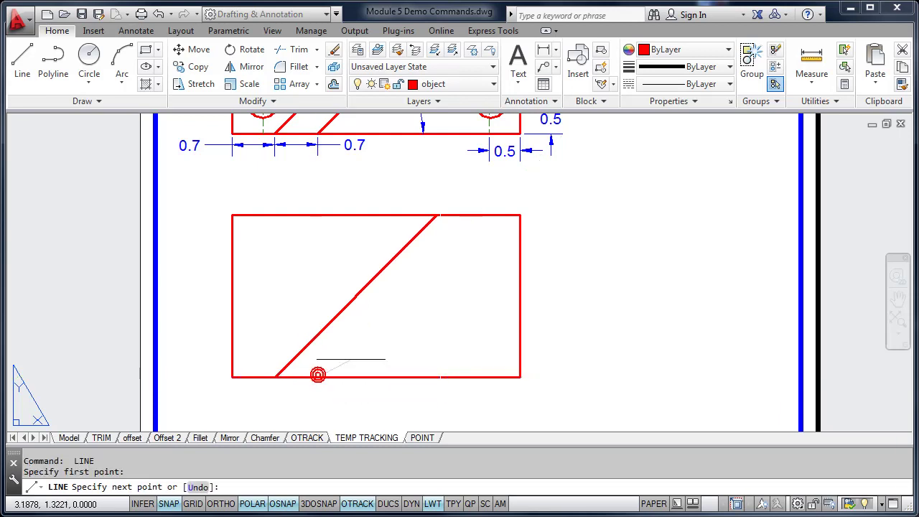
left_click(481, 214)
left_click(481, 215)
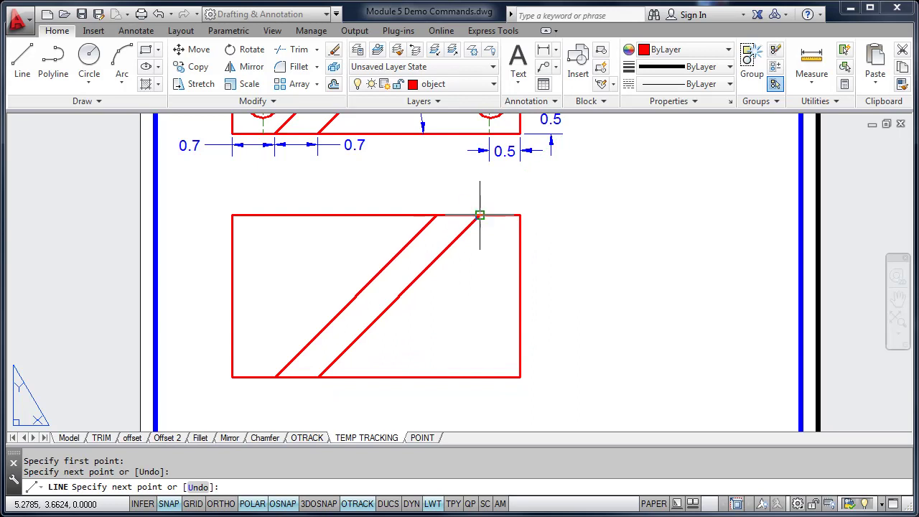
key("Return")
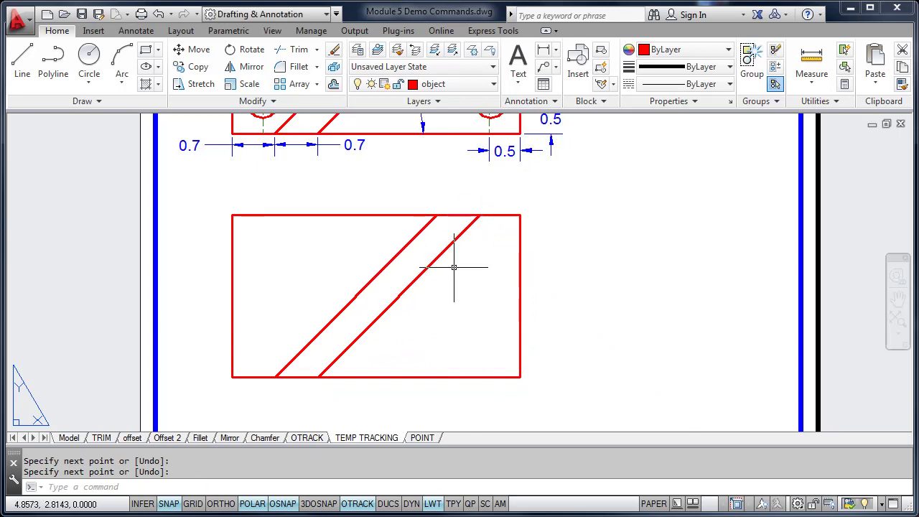
middle_click_drag(353, 297, 378, 327)
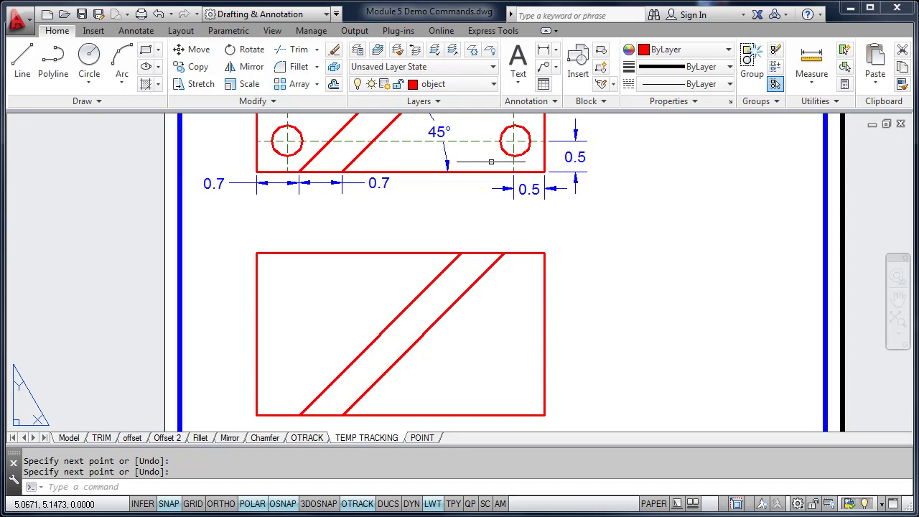
middle_click_drag(489, 170, 483, 304)
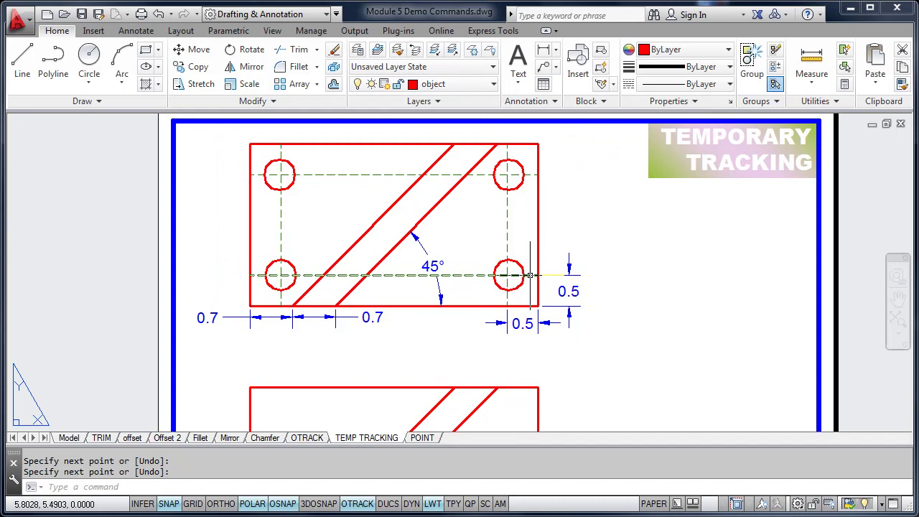
middle_click_drag(365, 335, 357, 227)
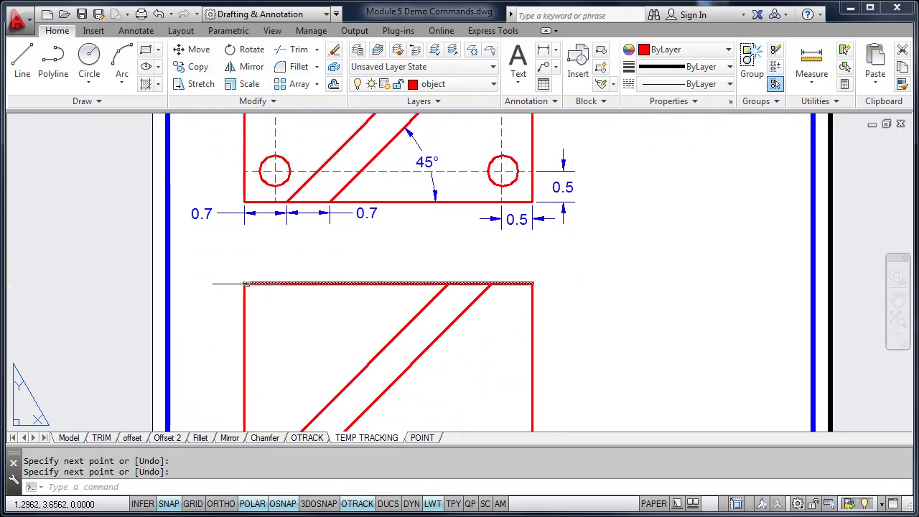
scroll(247, 286, "up", 2)
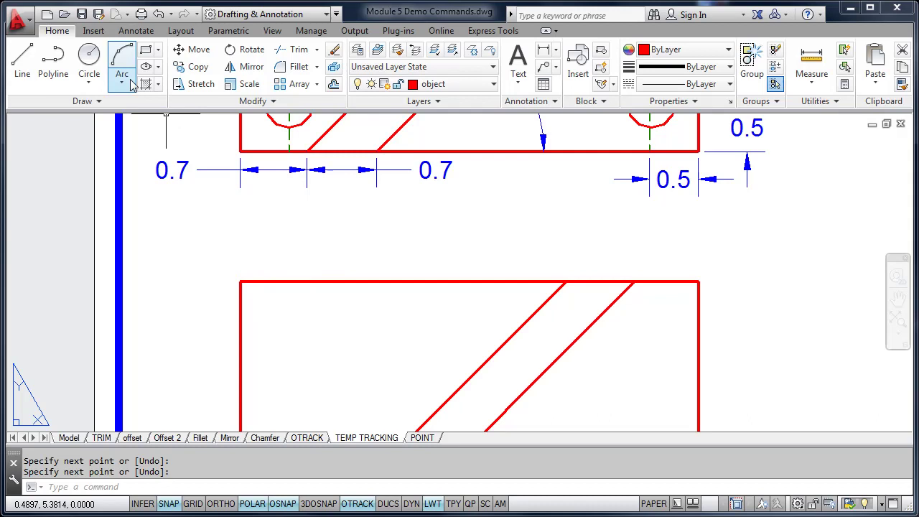
left_click(88, 51)
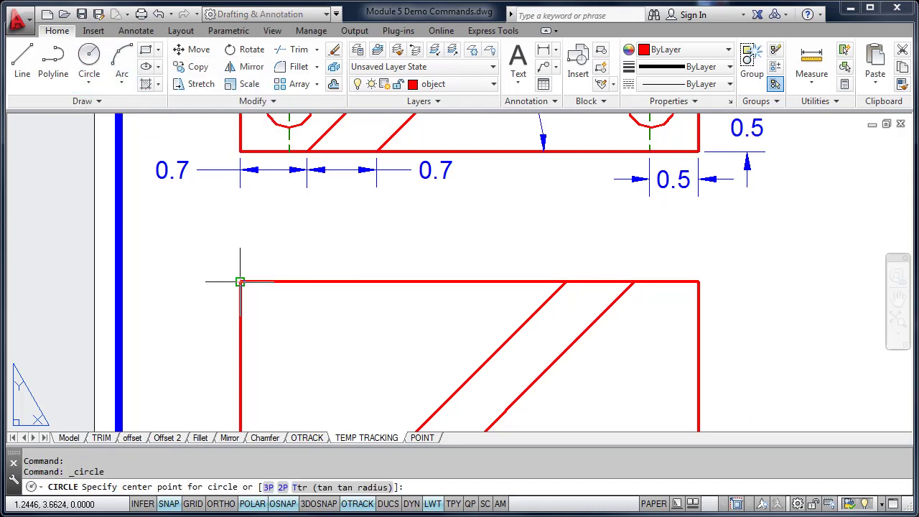
mouse_move(240, 282)
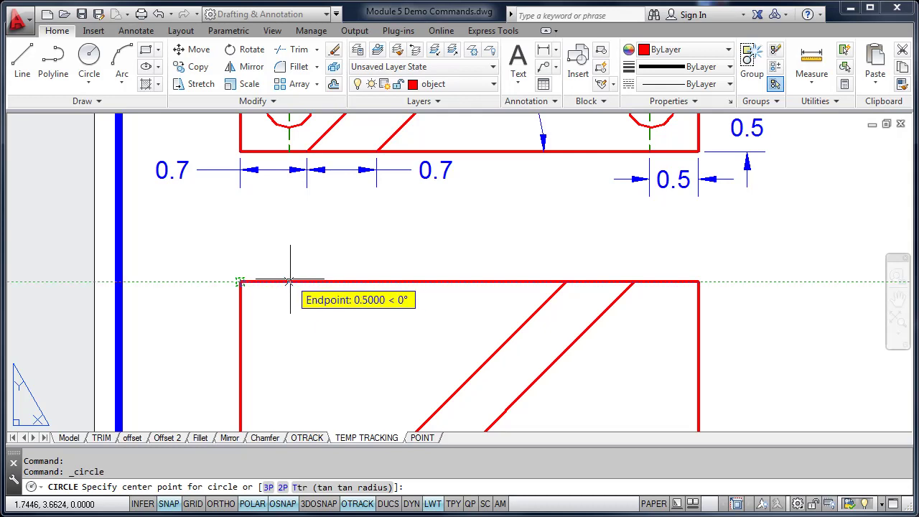
left_click(289, 281)
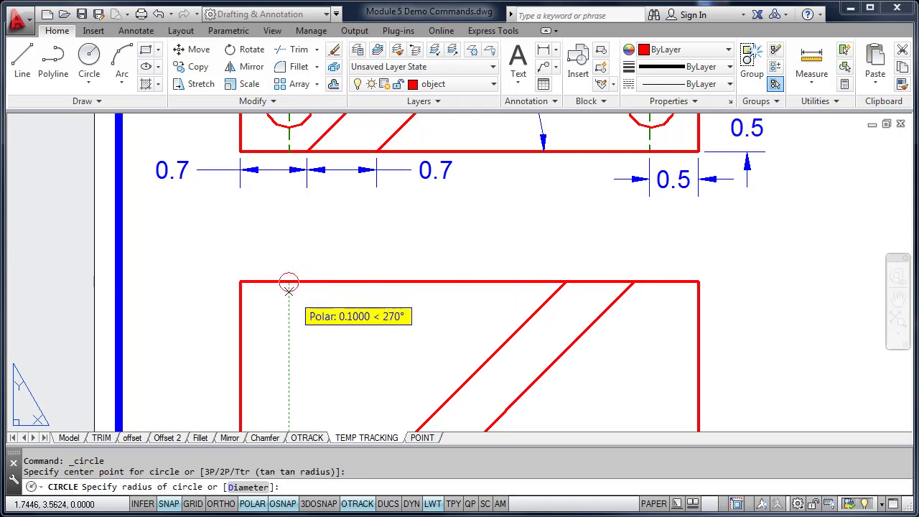
key("Escape")
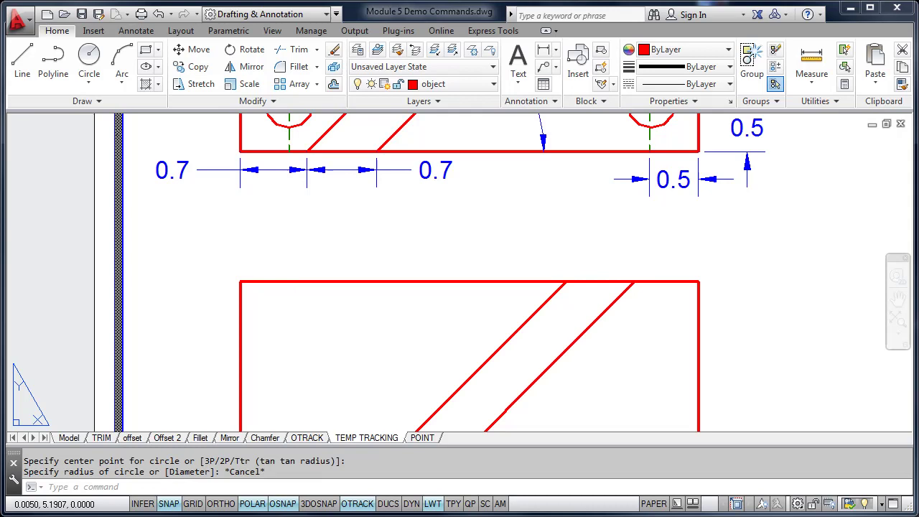
Draw a 0.3-radius circle centred 0.5 in from the upper-left corner via a temporary track point.
left_click(90, 63)
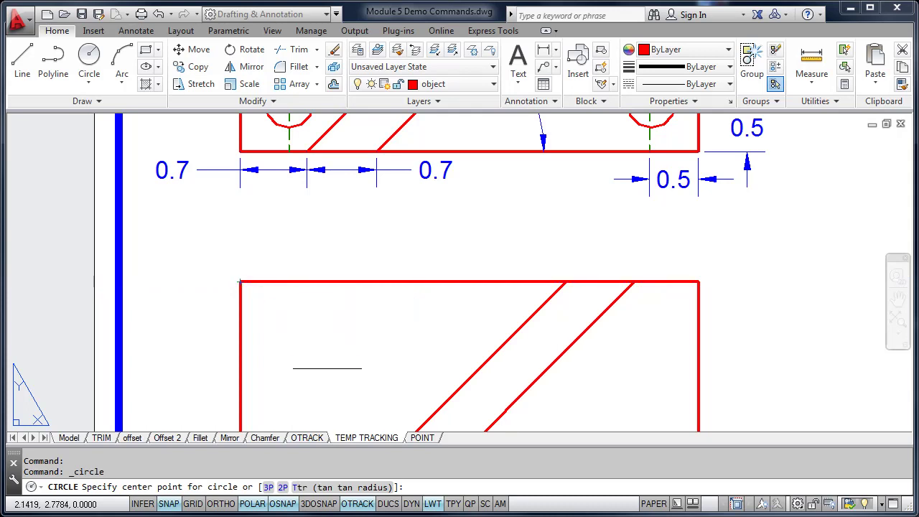
right_click(324, 381, "shift")
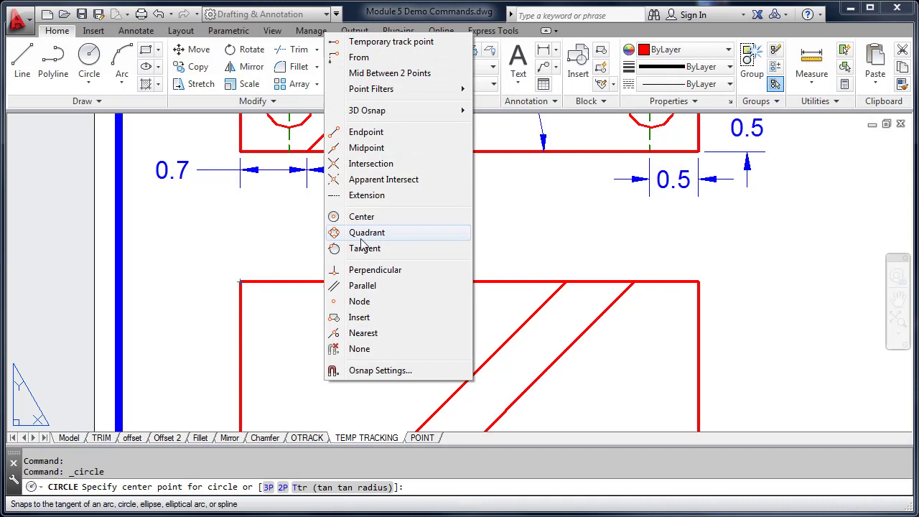
left_click(396, 43)
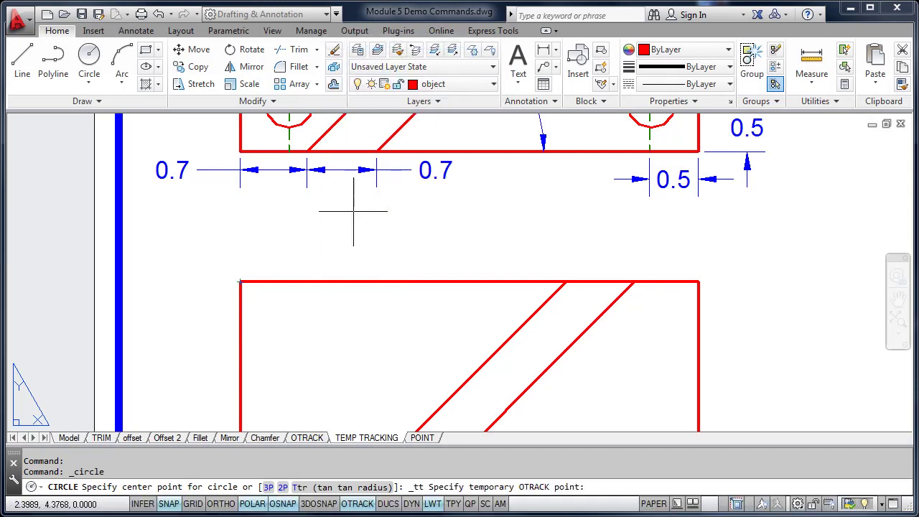
left_click(289, 281)
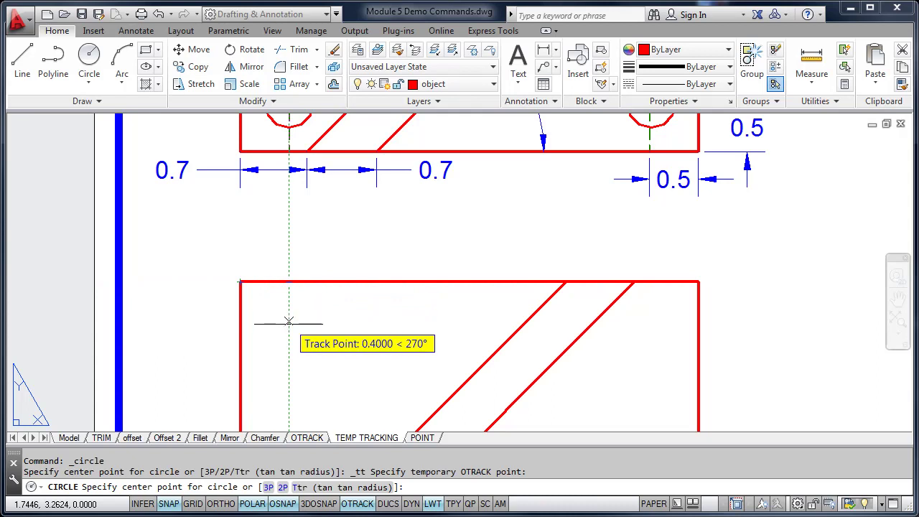
left_click(288, 330)
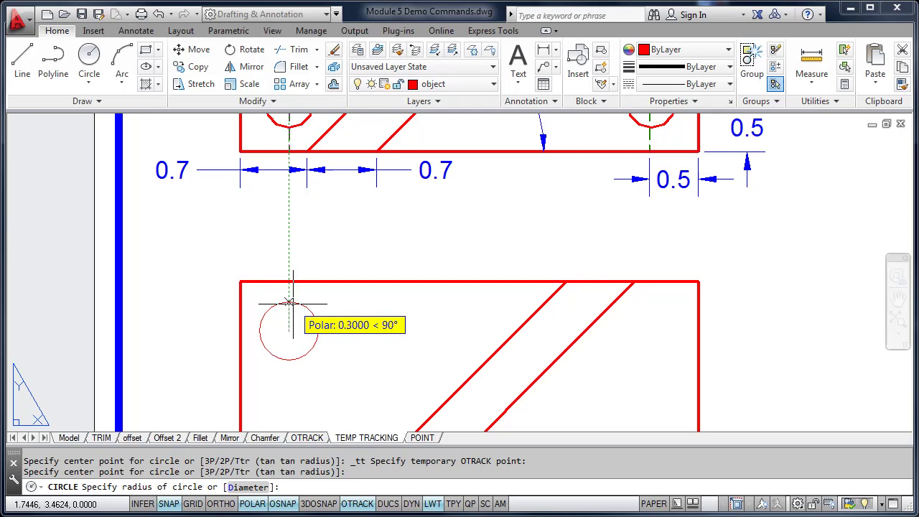
left_click(289, 300)
mouse_move(356, 292)
middle_mouse_down()
mouse_move(328, 269)
mouse_move(328, 175)
mouse_move(321, 250)
mouse_move(321, 227)
middle_mouse_up()
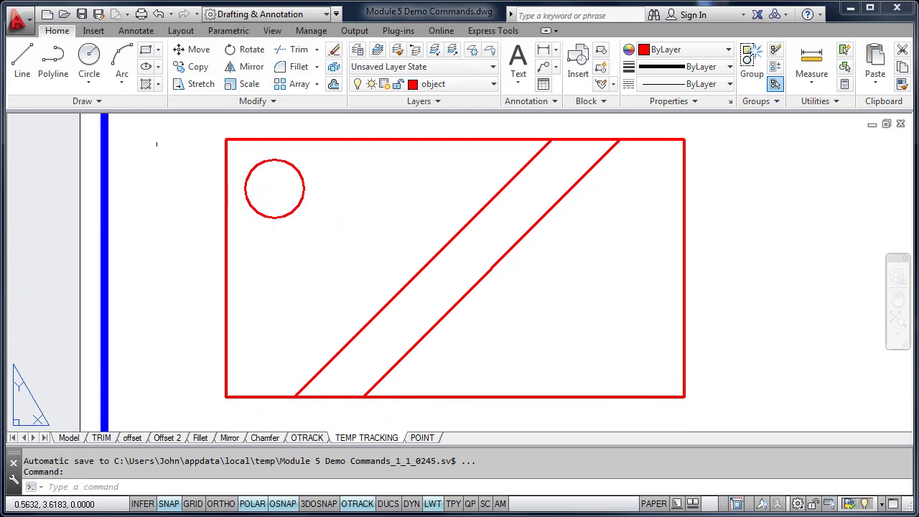
Draw a 0.3-radius circle centred 0.5 from the left and bottom edges using TT tracking.
left_click(88, 55)
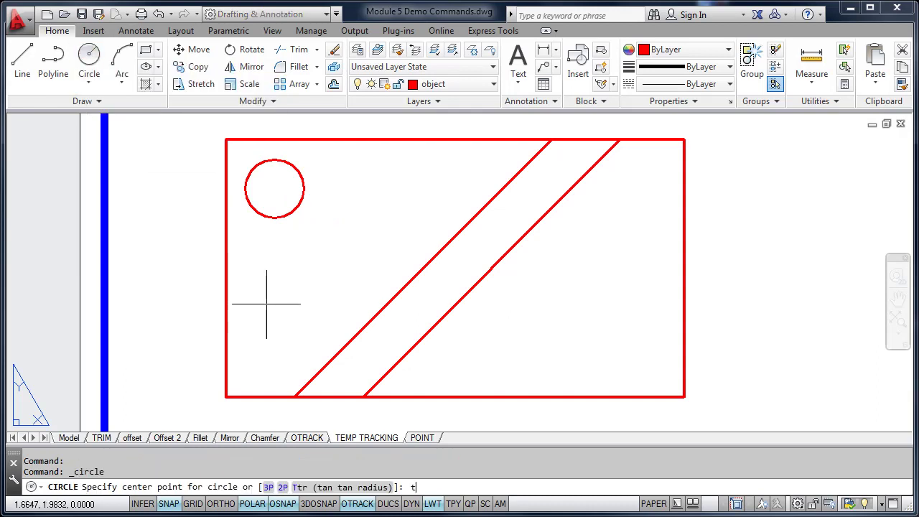
key("Return")
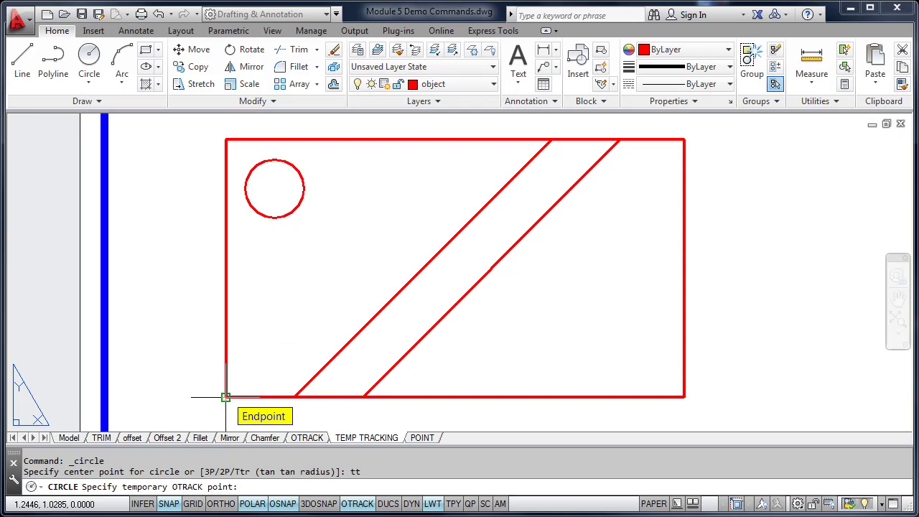
left_click(273, 396)
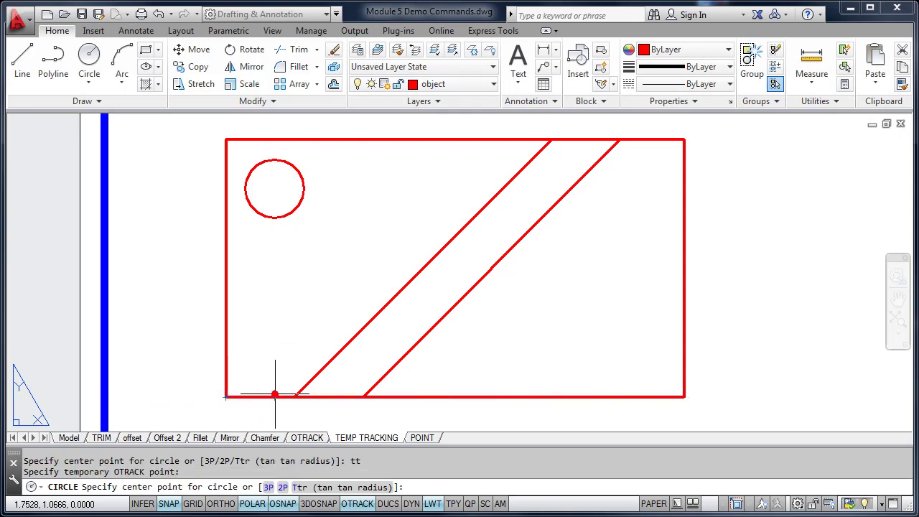
left_click(275, 348)
left_click(276, 349)
key("Return")
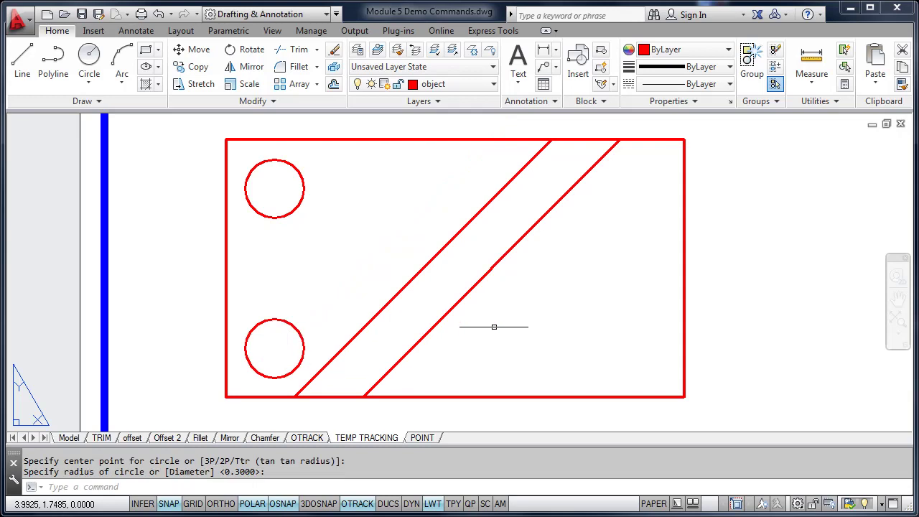
Draw a 0.3-radius circle in the lower-right corner, tracked 0.5 from both edges.
left_click(89, 58)
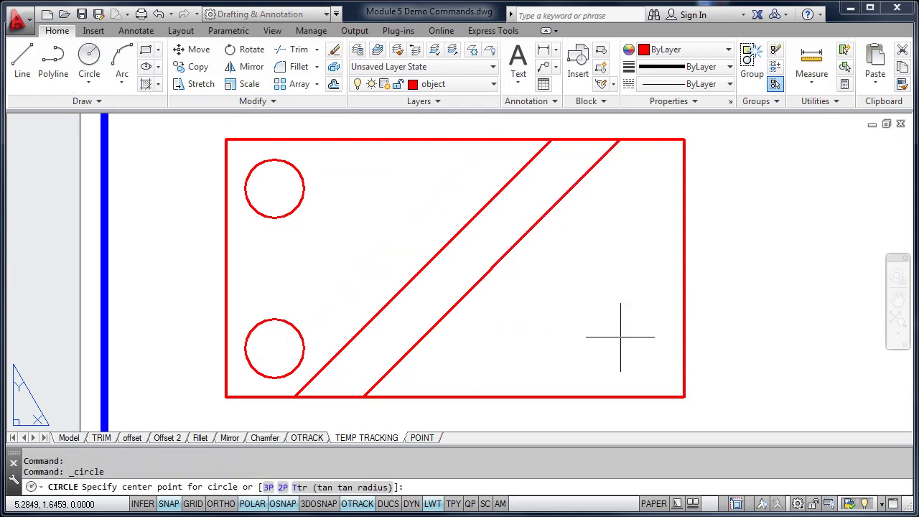
type("tt")
key("Return")
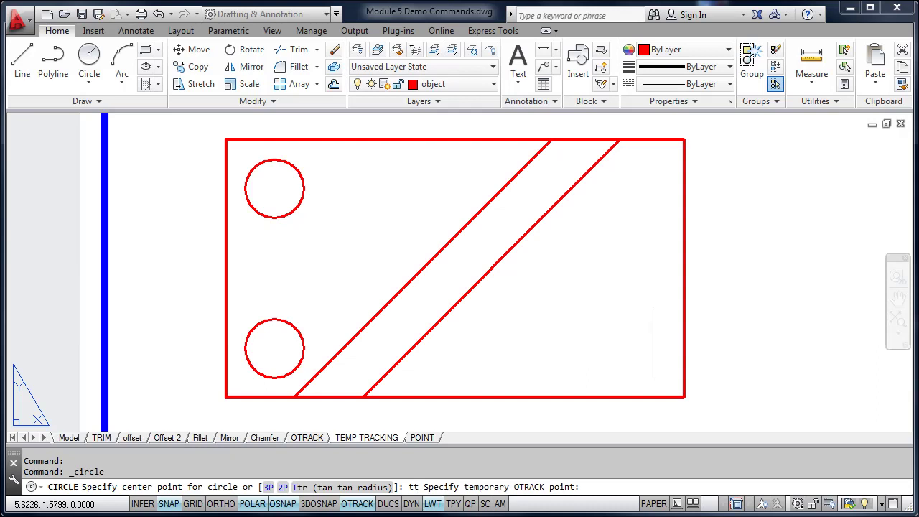
left_click(632, 397)
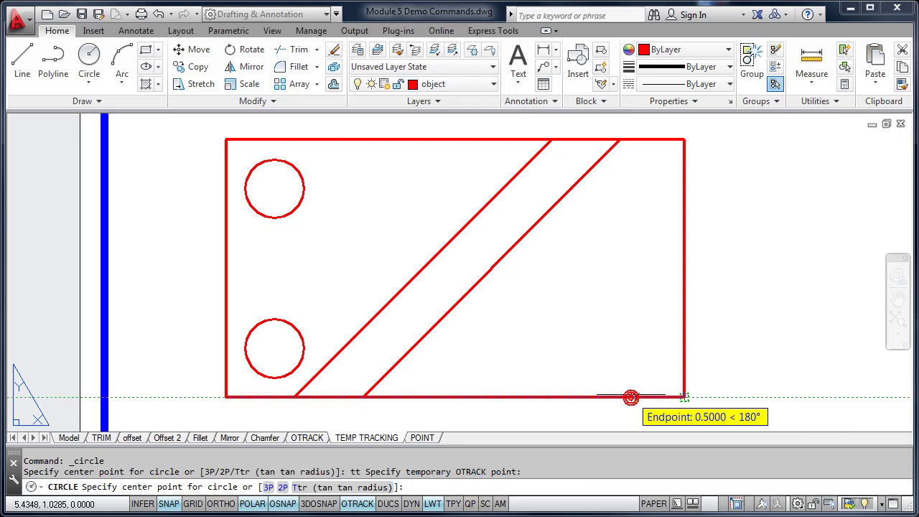
left_click(634, 350)
key("Return")
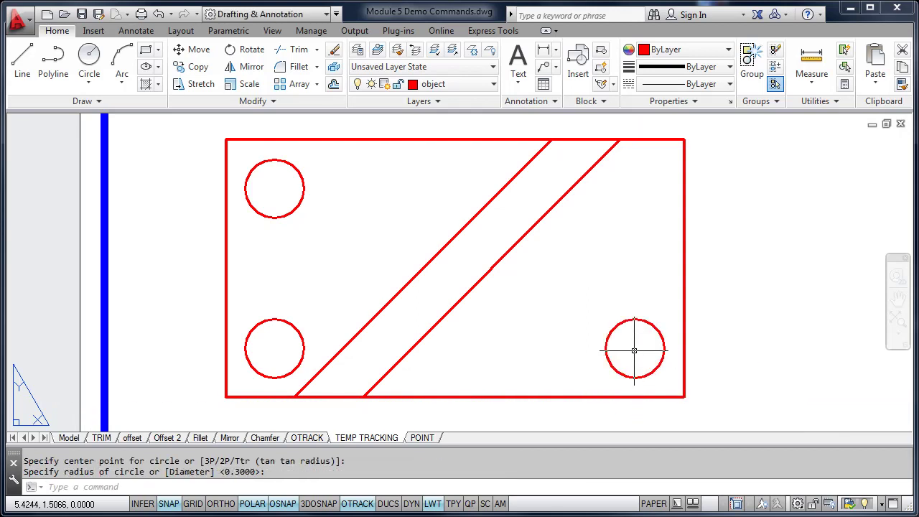
Draw a 0.3-radius circle in the upper-right corner, tracked 0.5 from both edges.
key("Return")
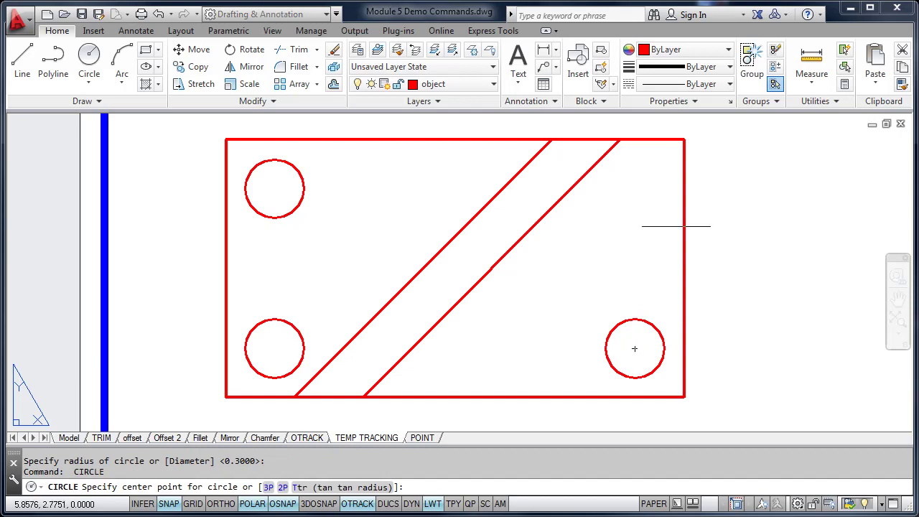
type("tt")
key("Return")
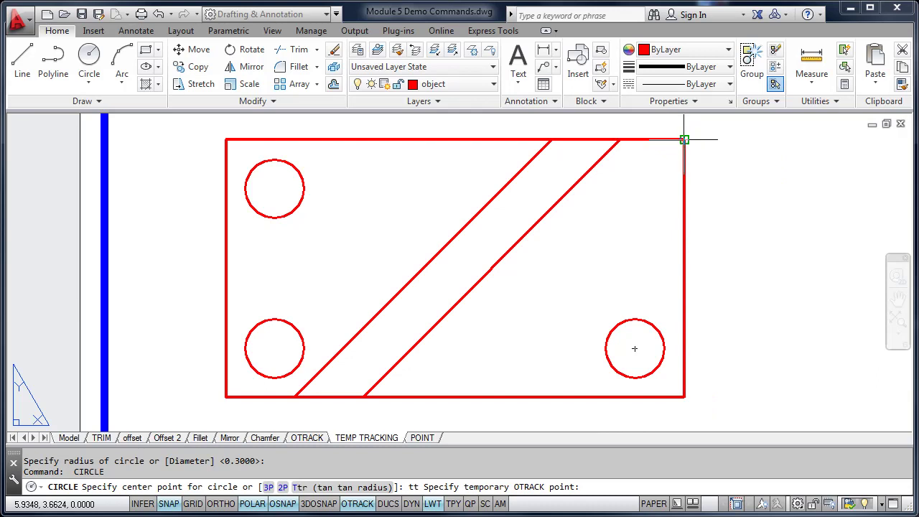
left_click(635, 139)
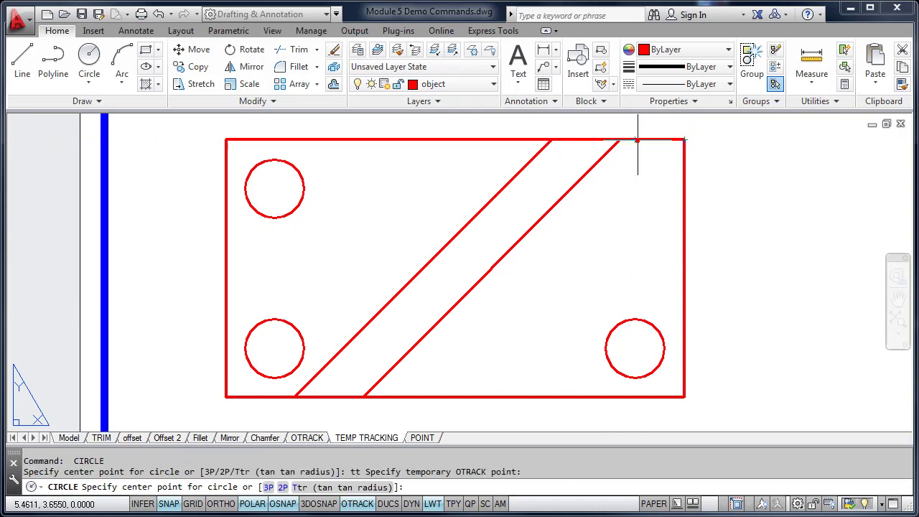
left_click(635, 189)
key("Return")
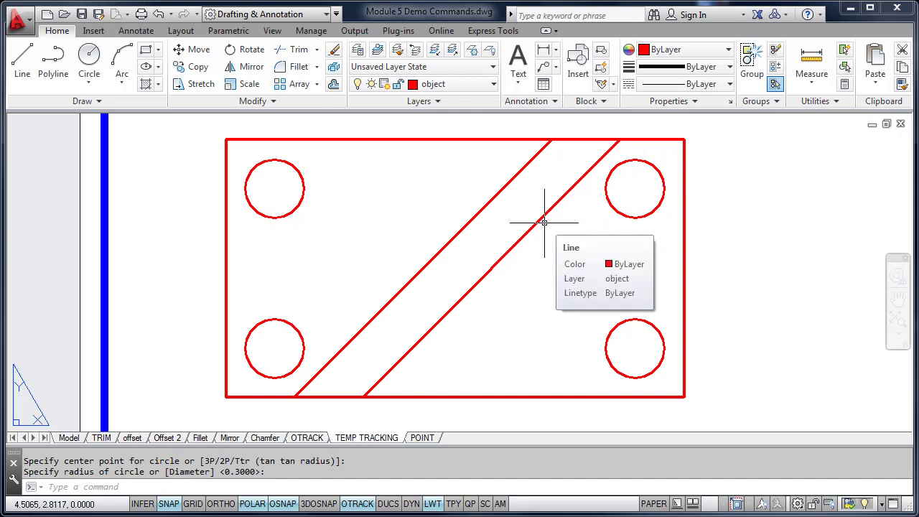
scroll(543, 223, "down", 2)
Pan the view to frame the finished rectangle with its slot and four corner circles.
middle_click_drag(544, 223, 496, 244)
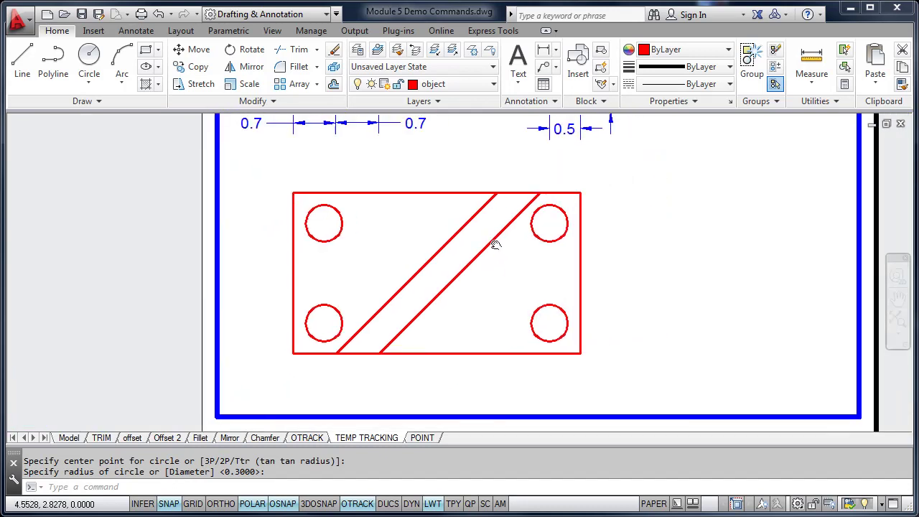